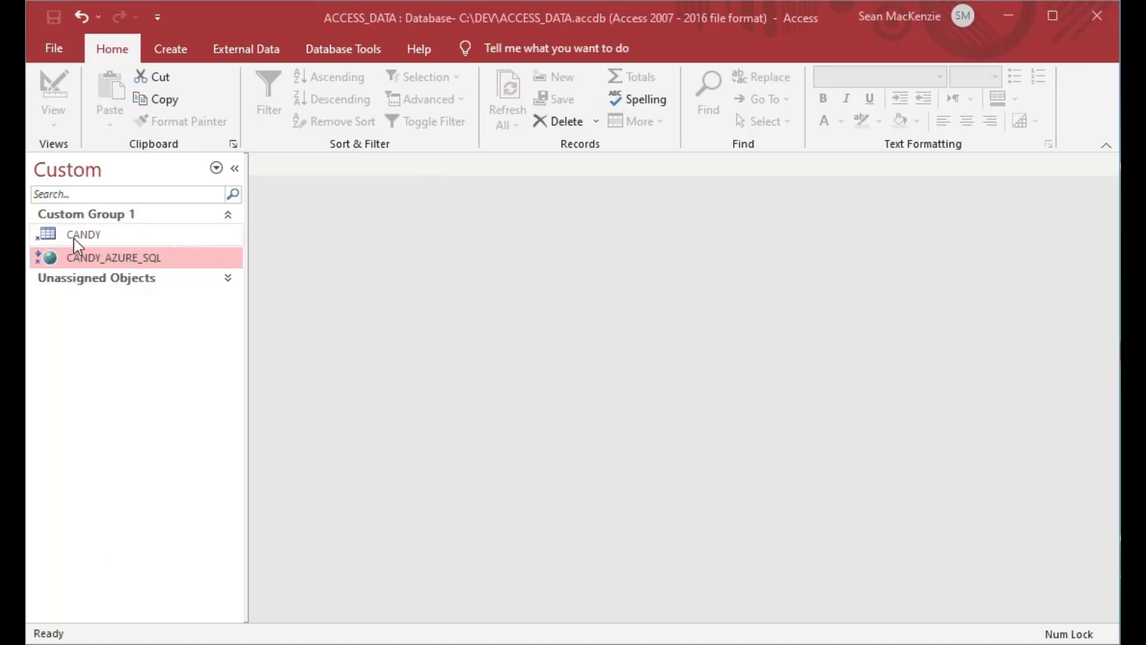
Open the linked tables CANDY and CANDY_AZURE_SQL to review their records
{"action": "left_click", "coordinate": [48, 237]}
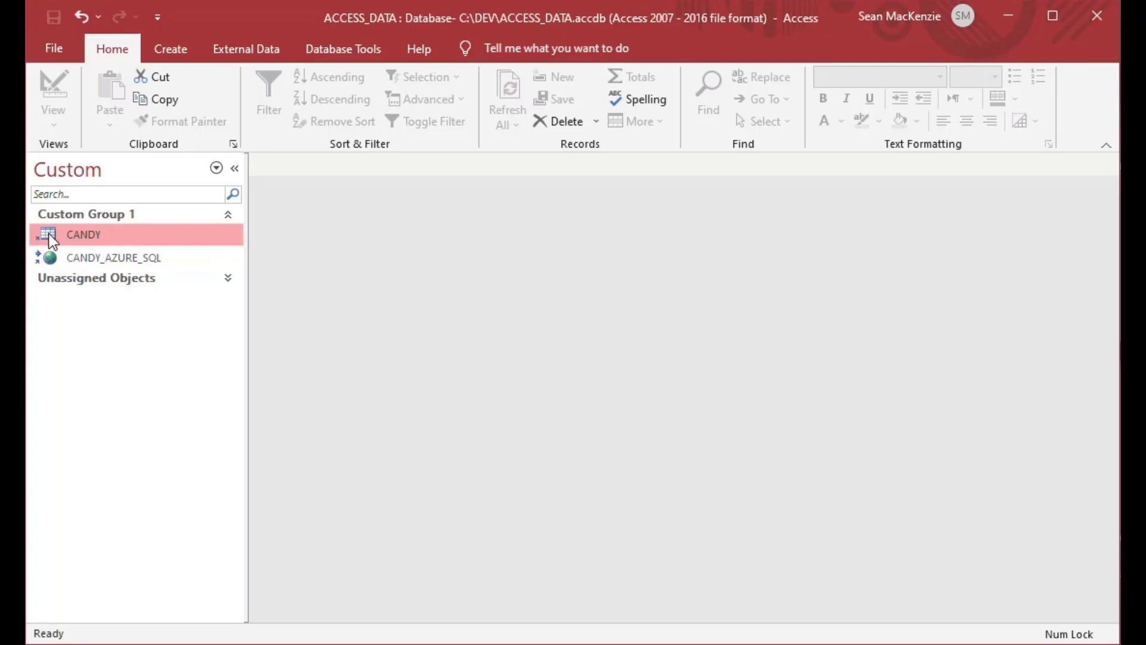
{"action": "double_click", "coordinate": [48, 233]}
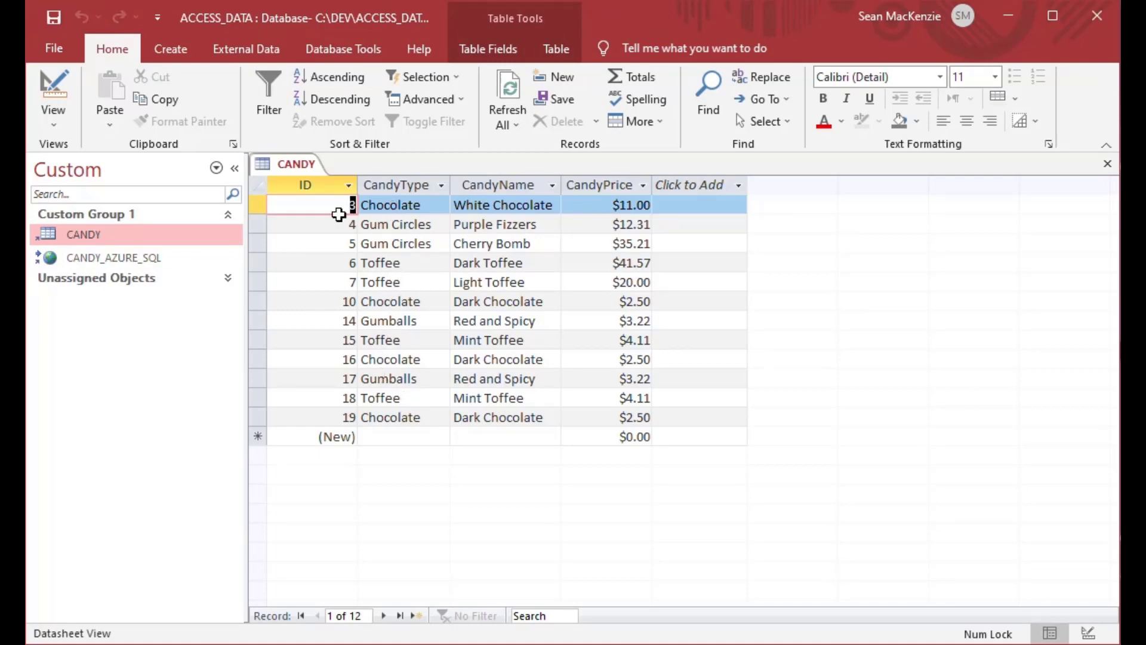
{"action": "left_click", "coordinate": [94, 260]}
{"action": "double_click", "coordinate": [62, 263]}
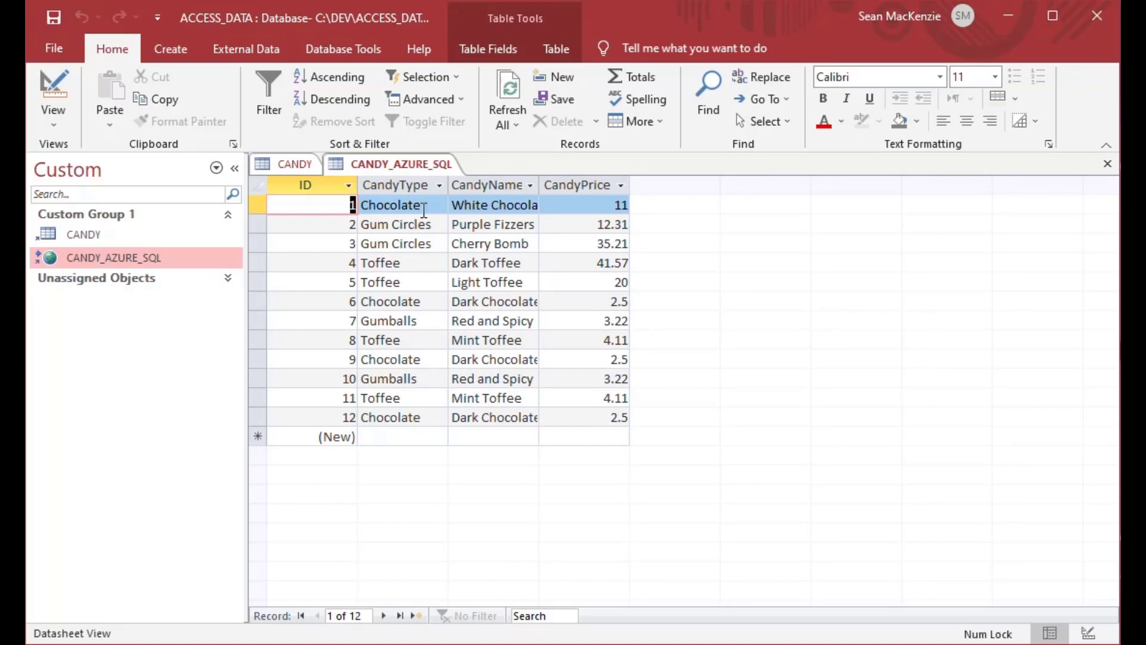
Fit the CandyName and CandyType columns of CANDY_AZURE_SQL to their contents, and close both tables
{"action": "double_click", "coordinate": [540, 185]}
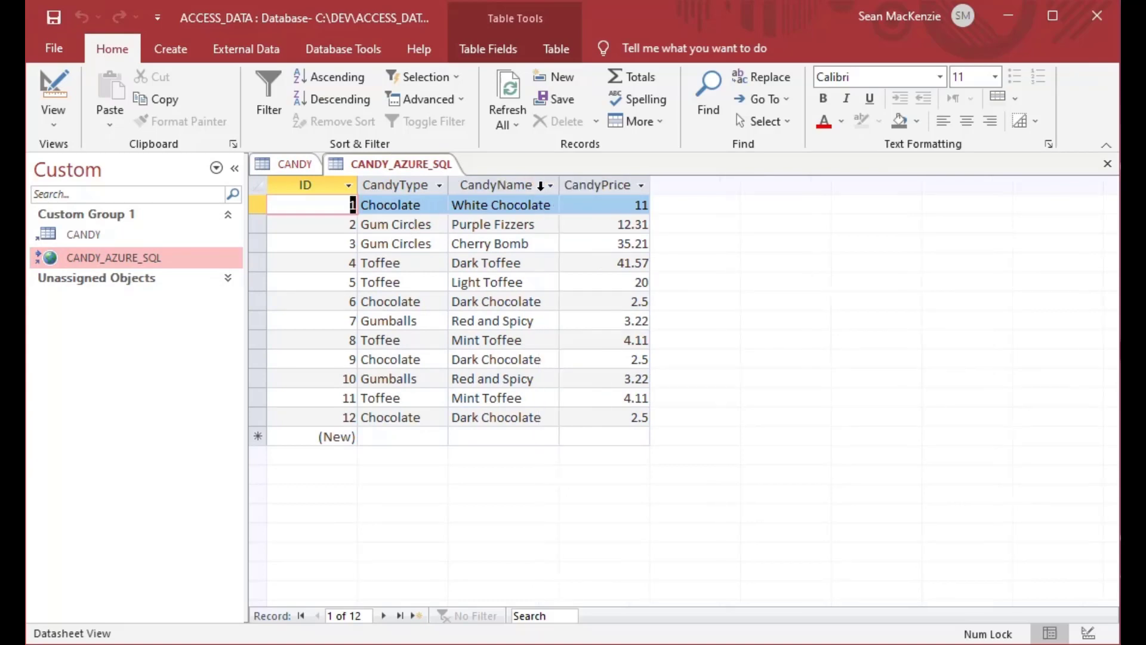
{"action": "double_click", "coordinate": [449, 185]}
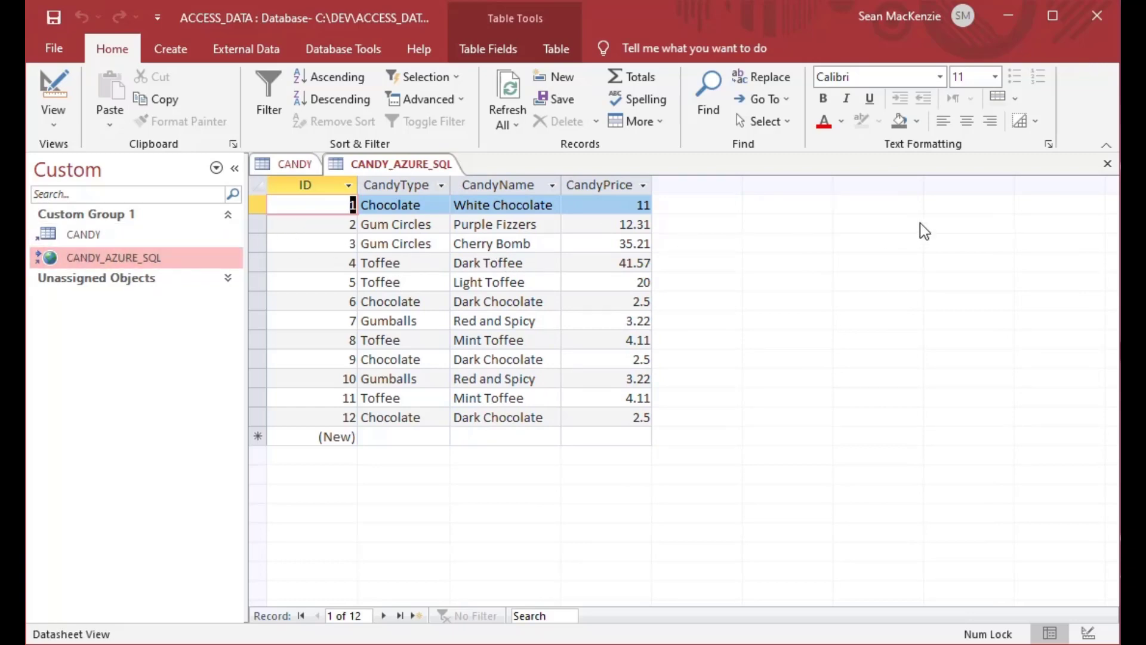
{"action": "left_click", "coordinate": [1102, 161]}
{"action": "left_click", "coordinate": [1106, 164]}
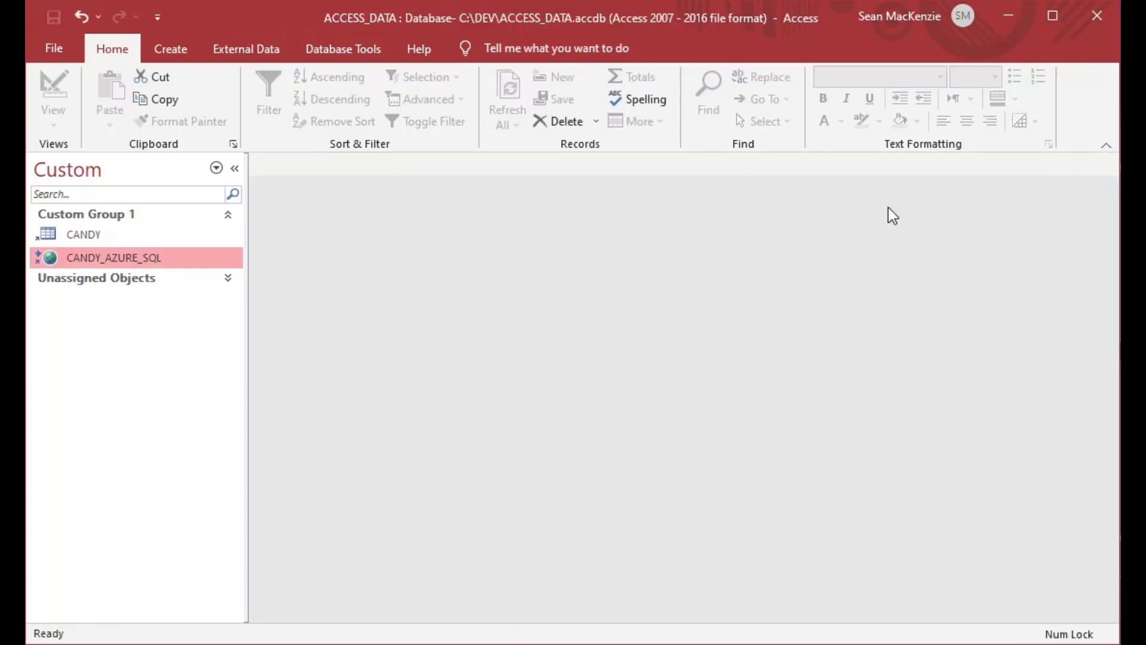
Create a query in design view based on the CANDY table and include all its fields with CANDY.*
{"action": "left_click", "coordinate": [72, 236]}
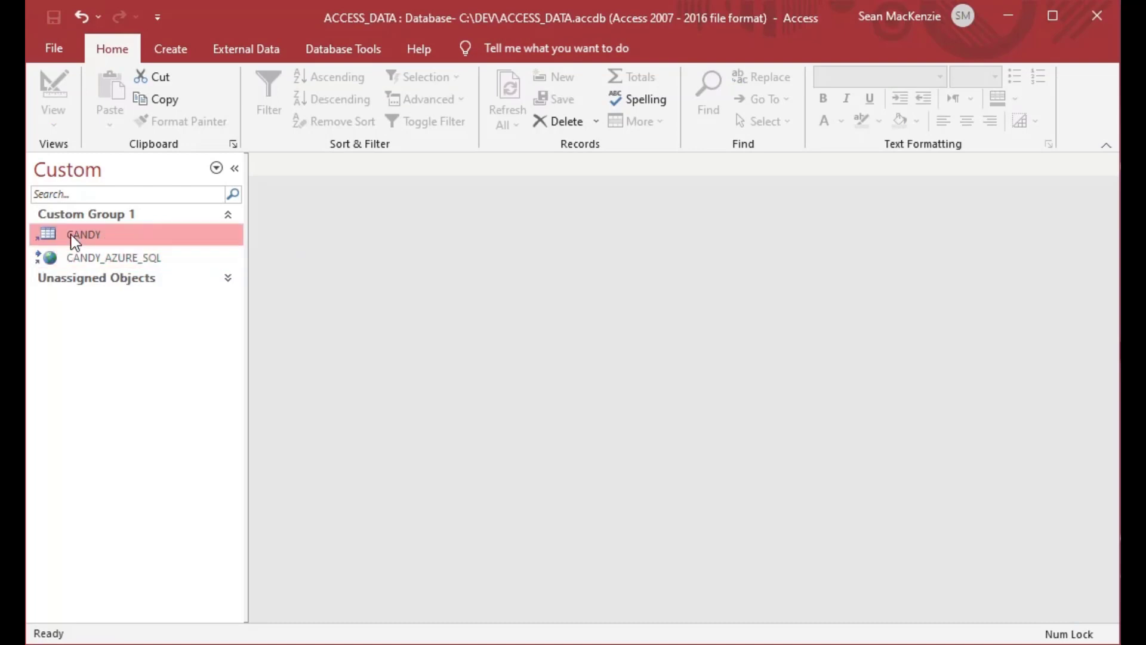
{"action": "left_click", "coordinate": [171, 51]}
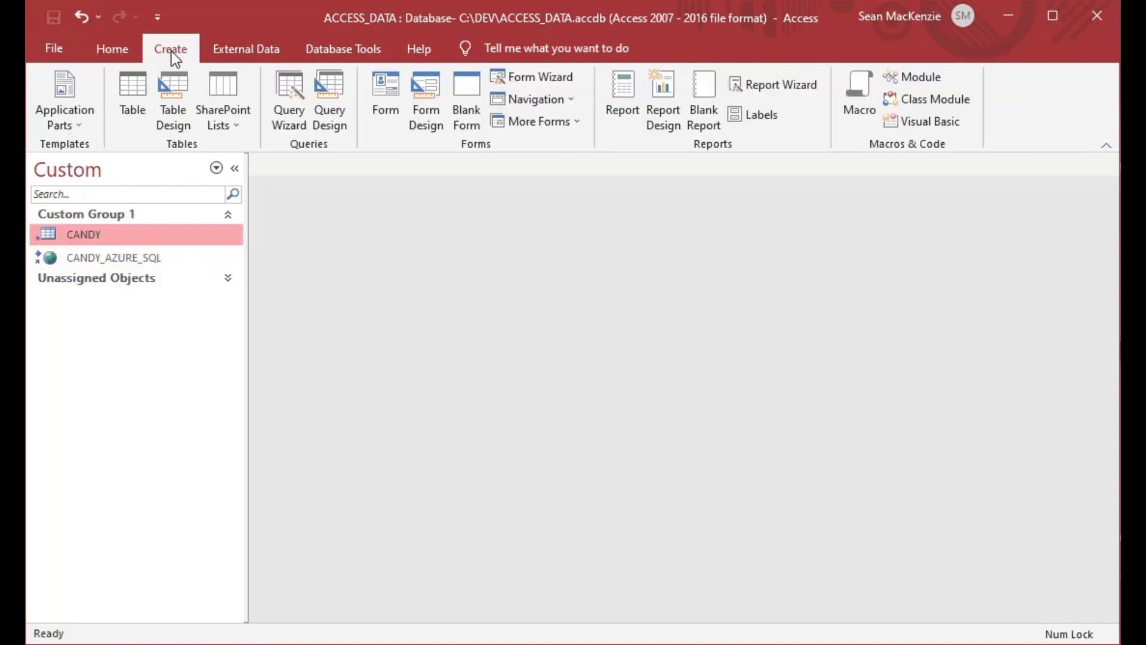
{"action": "left_click", "coordinate": [332, 98]}
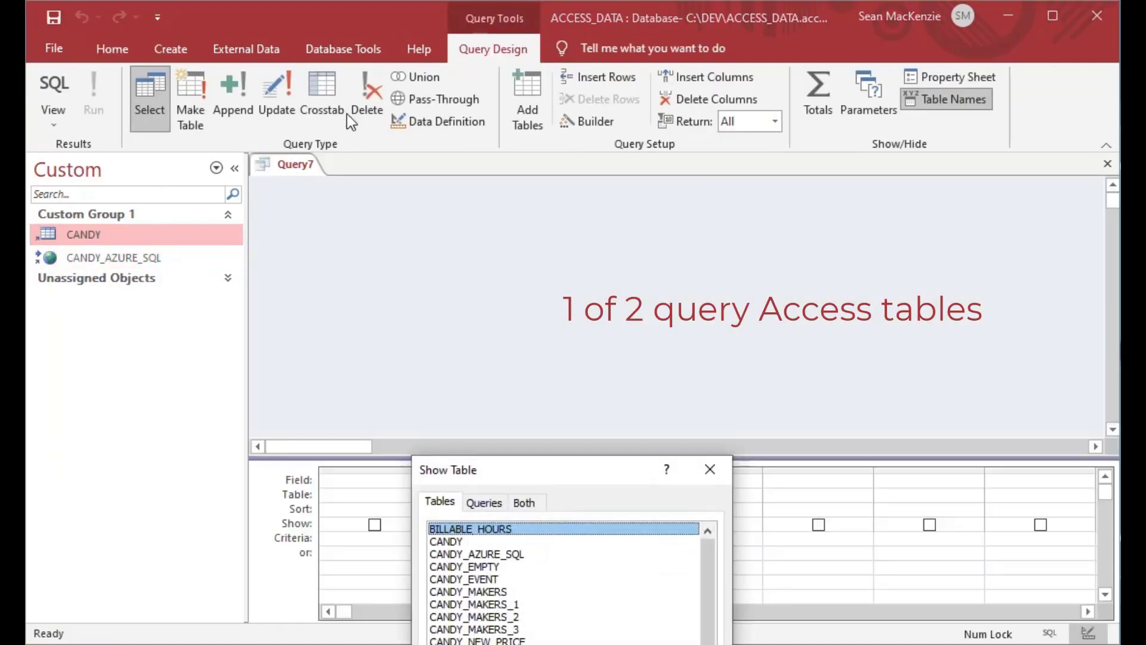
{"action": "key", "text": "Escape"}
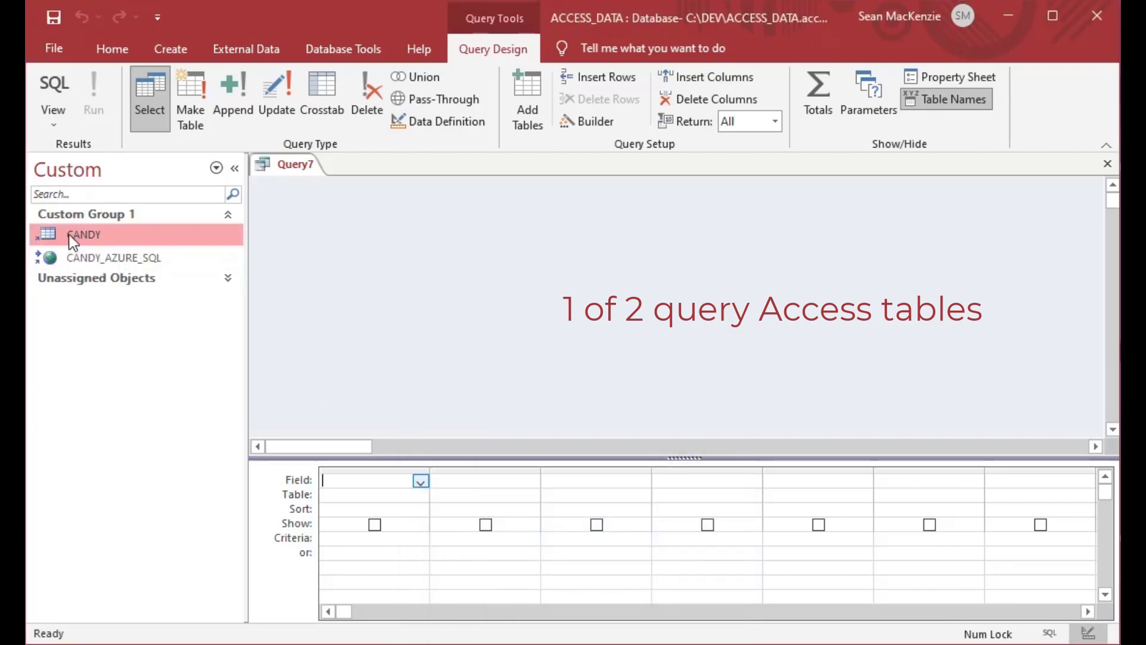
{"action": "left_click_drag", "start_coordinate": [70, 234], "coordinate": [368, 237]}
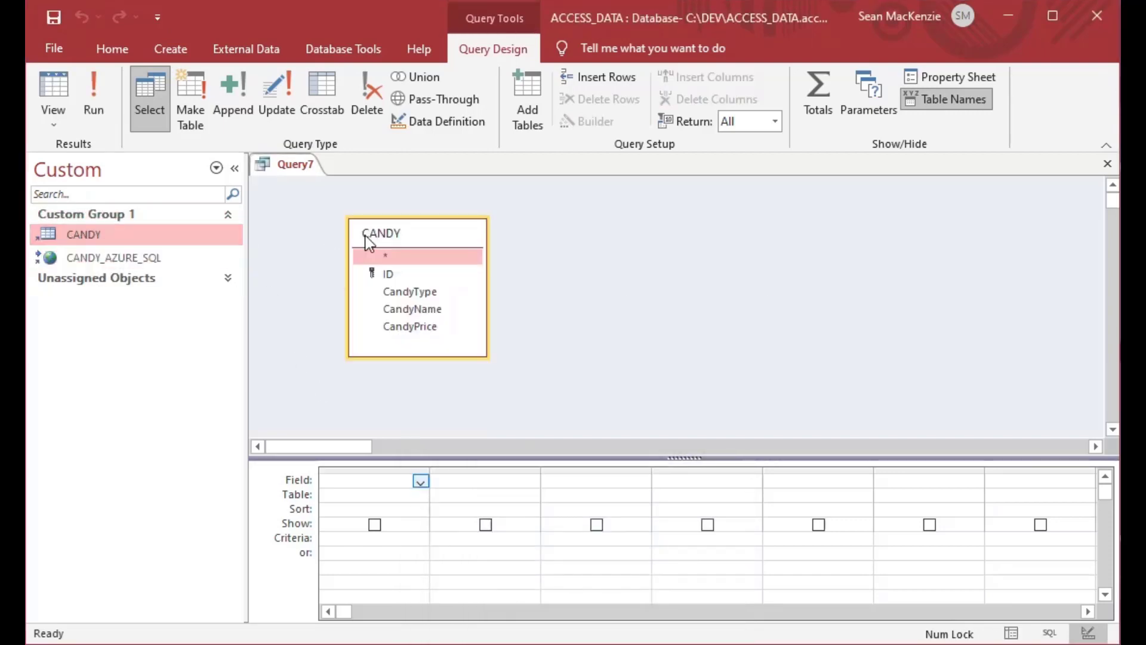
{"action": "double_click", "coordinate": [392, 255]}
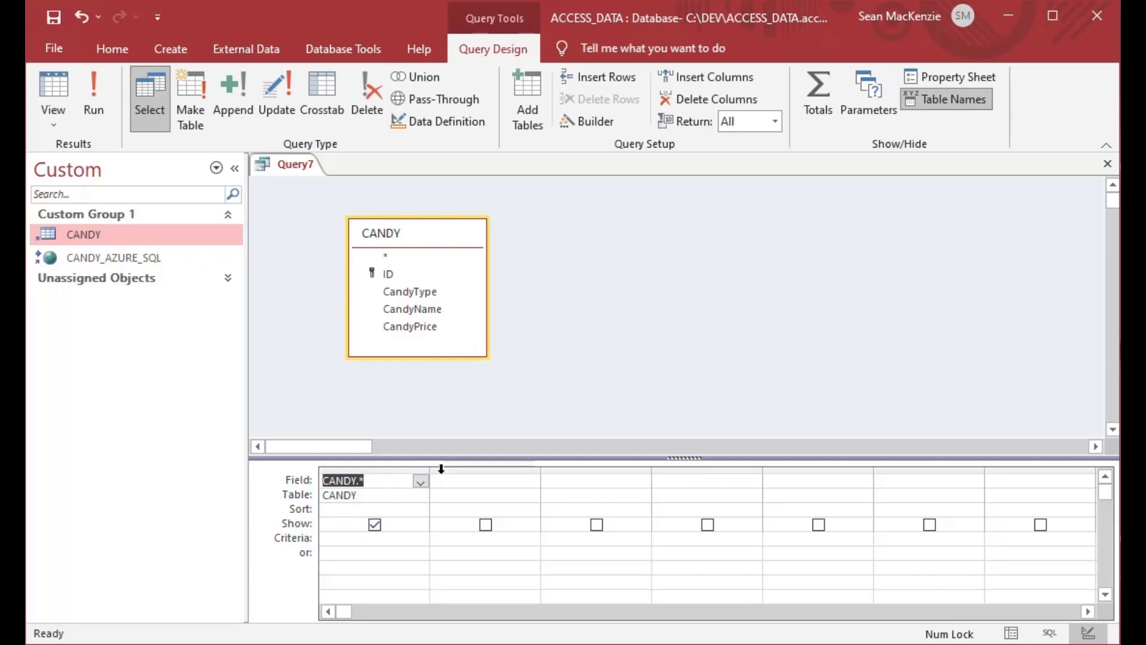
Add CandyType as a hidden field with the criterion Like "*off*", check the query results and return to the design
{"action": "double_click", "coordinate": [419, 293]}
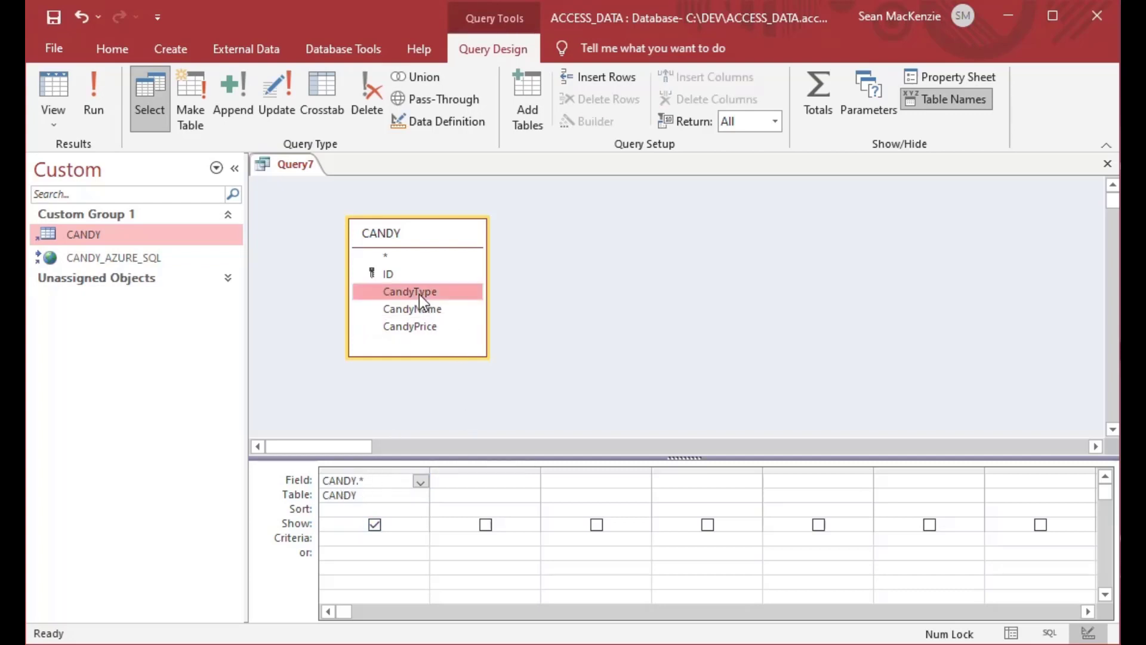
{"action": "left_click", "coordinate": [487, 526]}
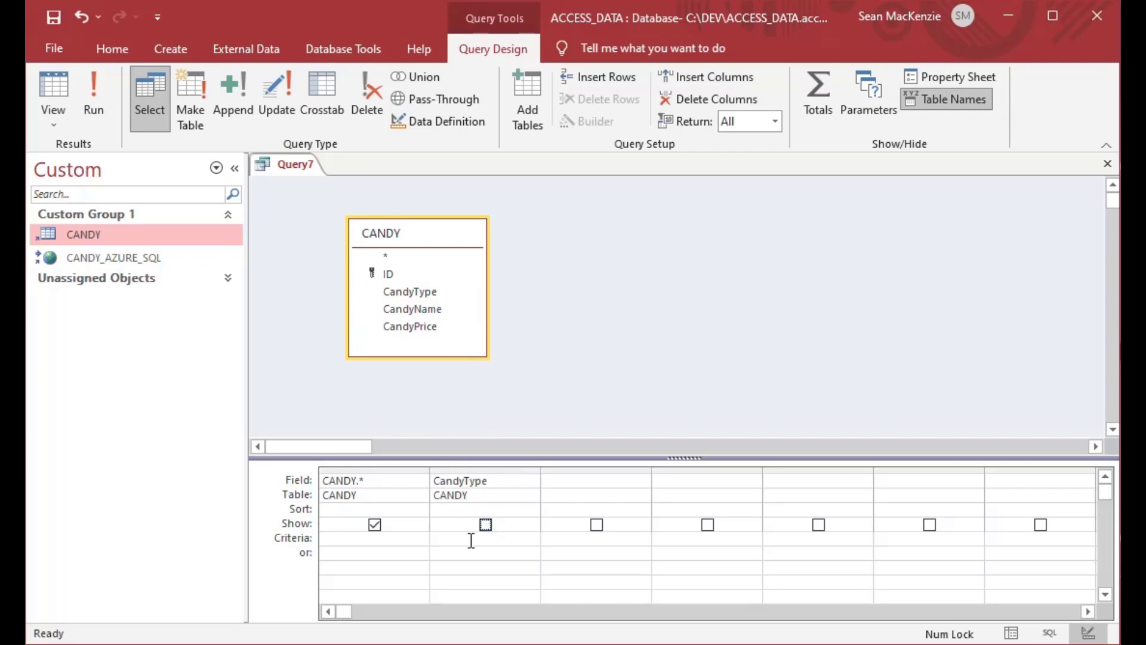
{"action": "left_click", "coordinate": [487, 538]}
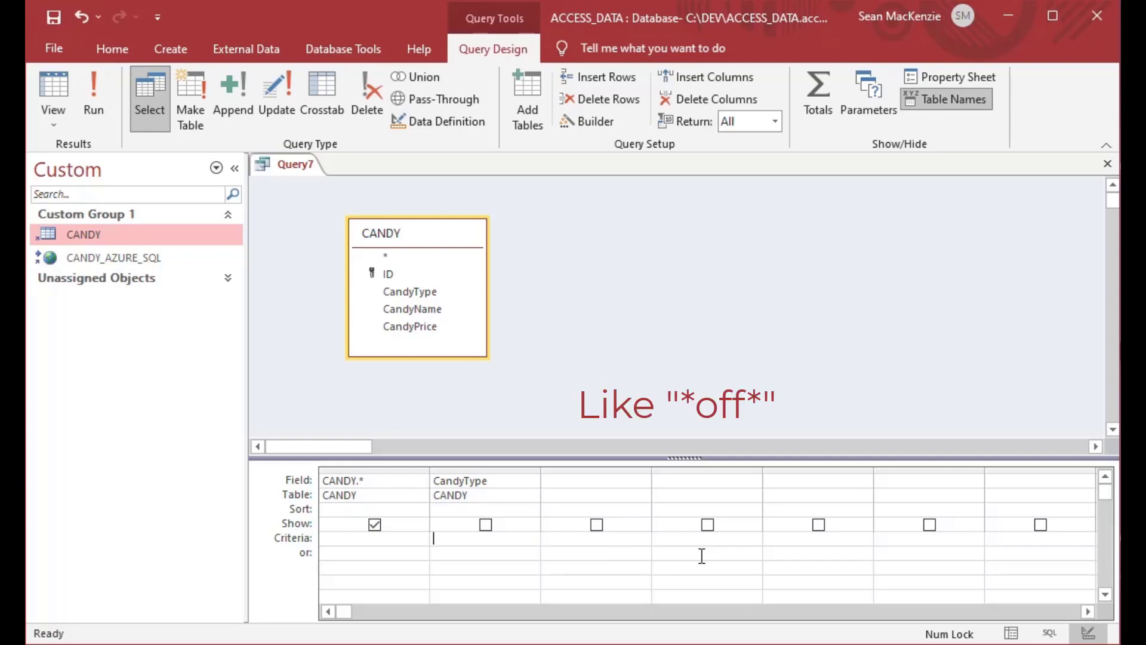
{"action": "type", "text": "Like \"*off*\""}
{"action": "left_click", "coordinate": [55, 87]}
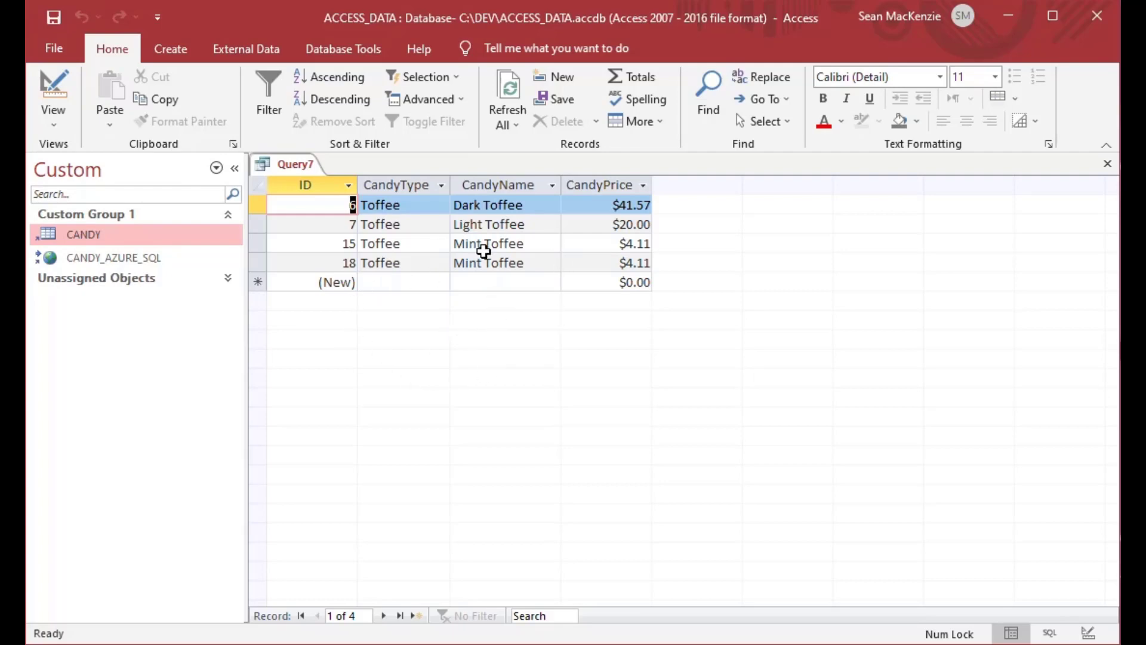
{"action": "left_click", "coordinate": [47, 84]}
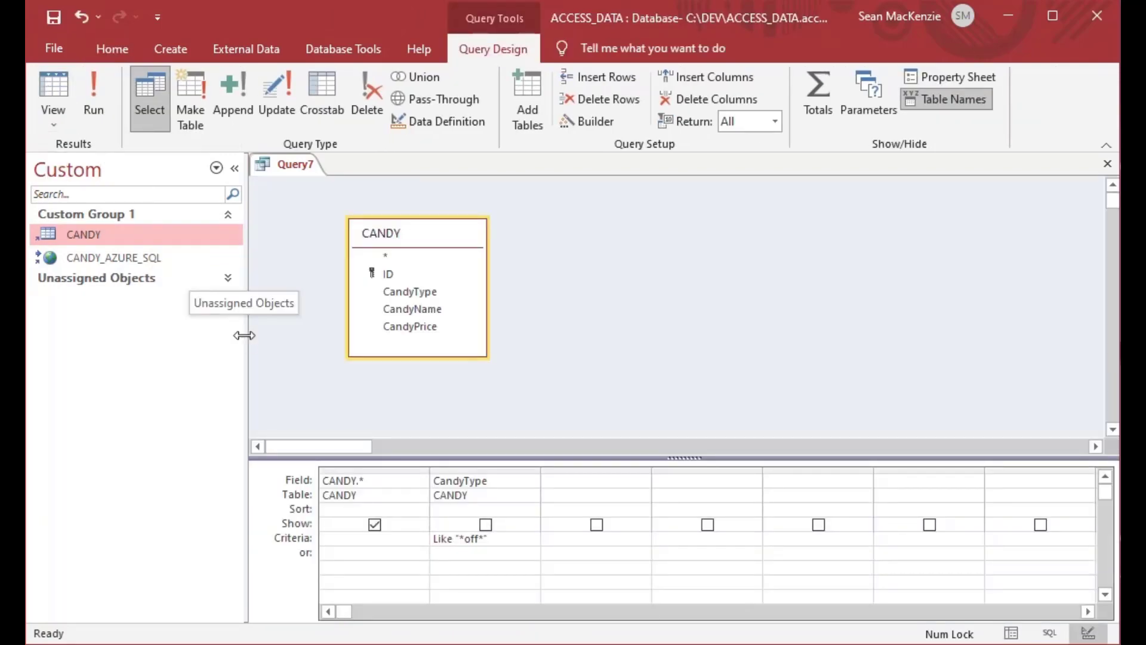
Add CandyName as a hidden field with the alternative "or" criterion Like "*zz*" and view the query results
{"action": "double_click", "coordinate": [403, 311]}
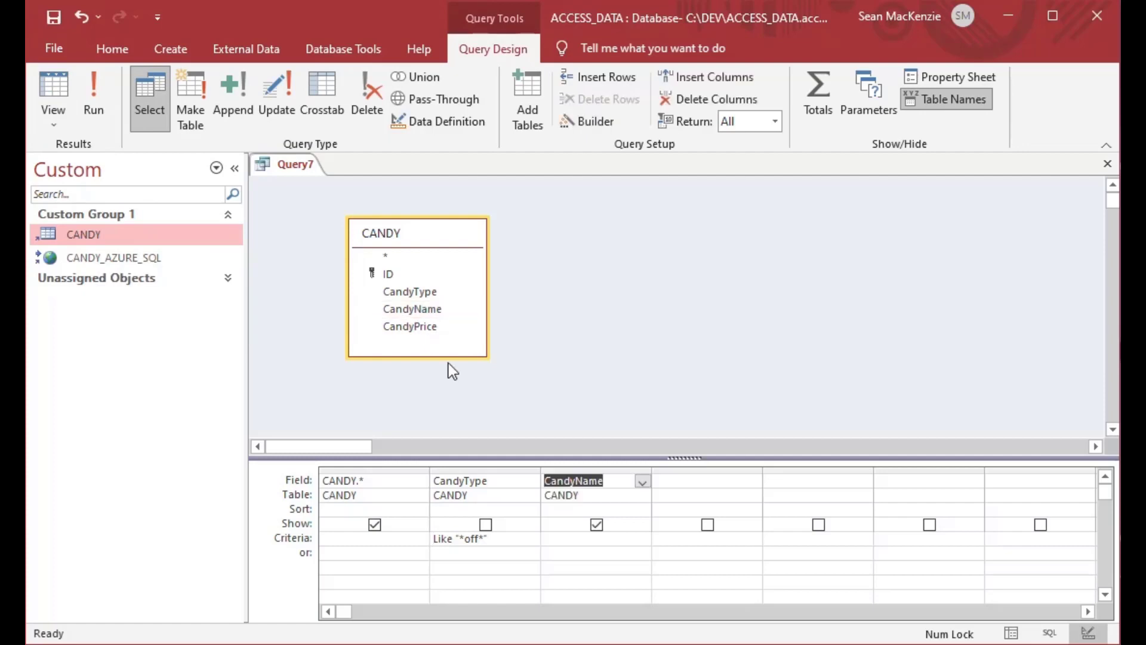
{"action": "left_click", "coordinate": [596, 524]}
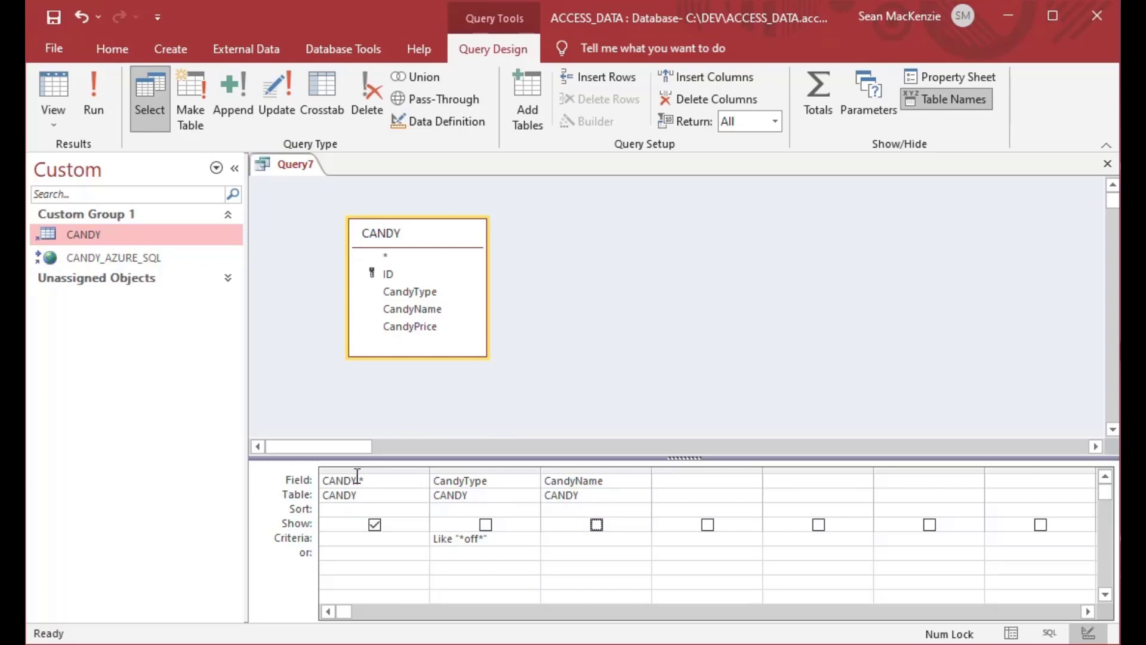
{"action": "left_click", "coordinate": [581, 555]}
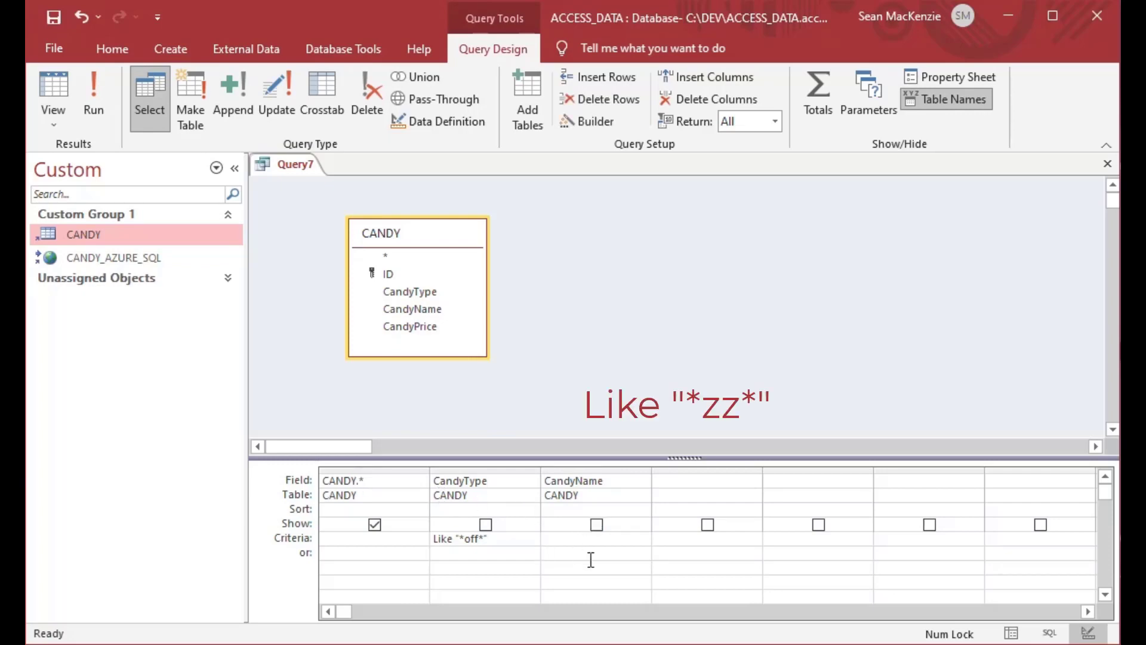
{"action": "type", "text": "Like \"*zz*\""}
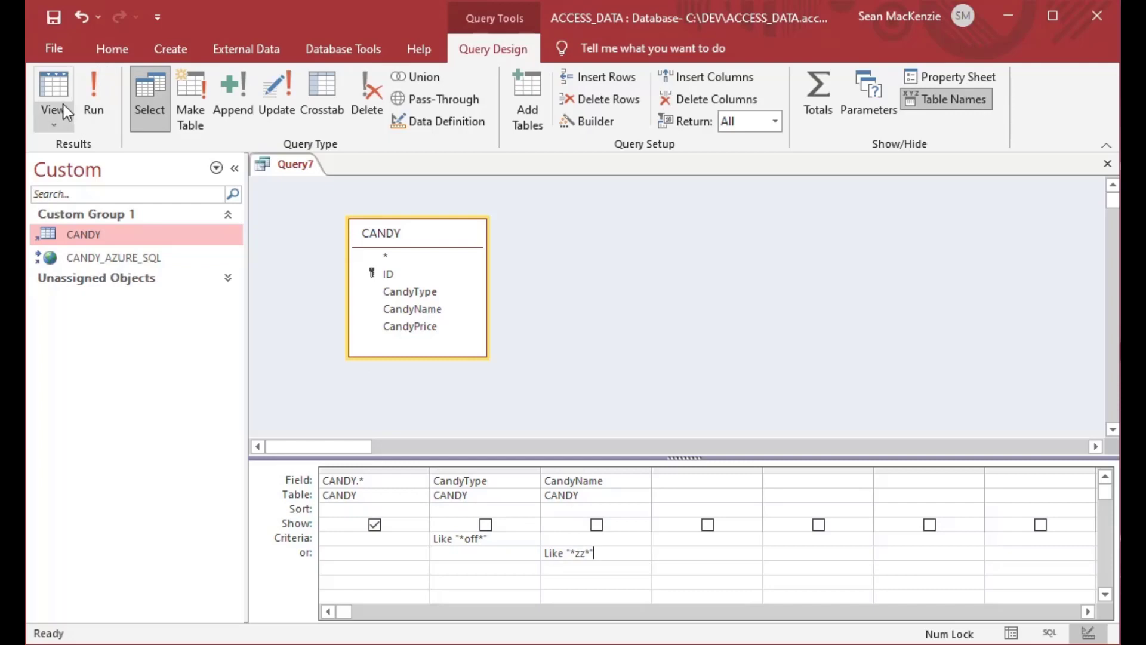
{"action": "left_click", "coordinate": [56, 90]}
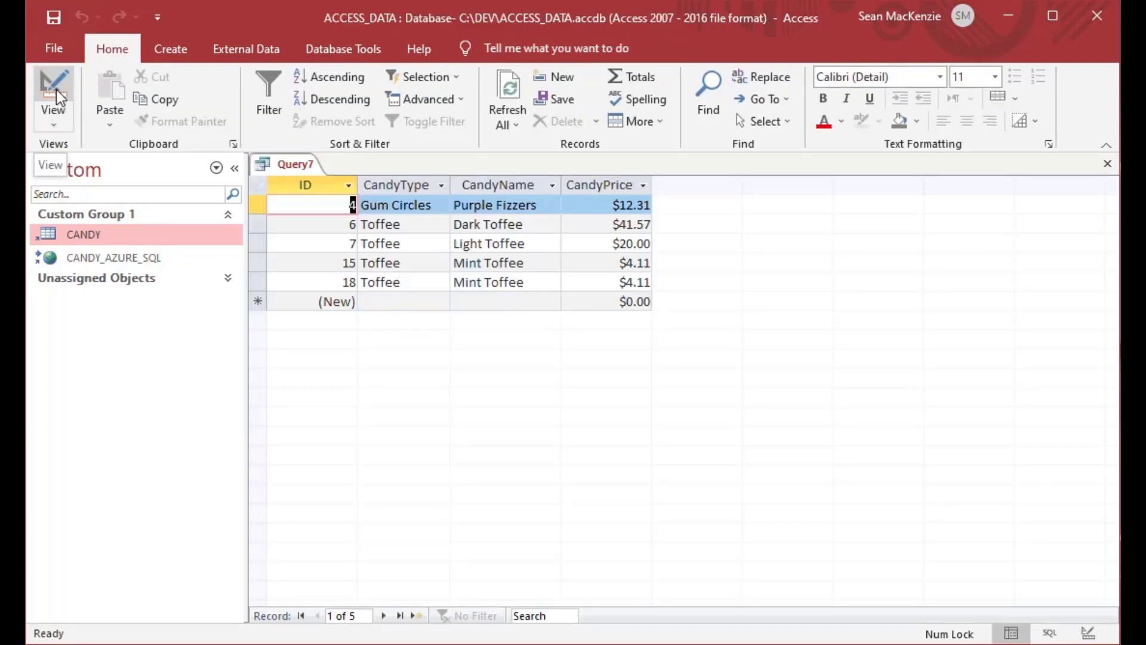
Highlight the matched letters "zz" in Purple Fizzers and "off" in the first Toffee record of the results
{"action": "left_click", "coordinate": [511, 206]}
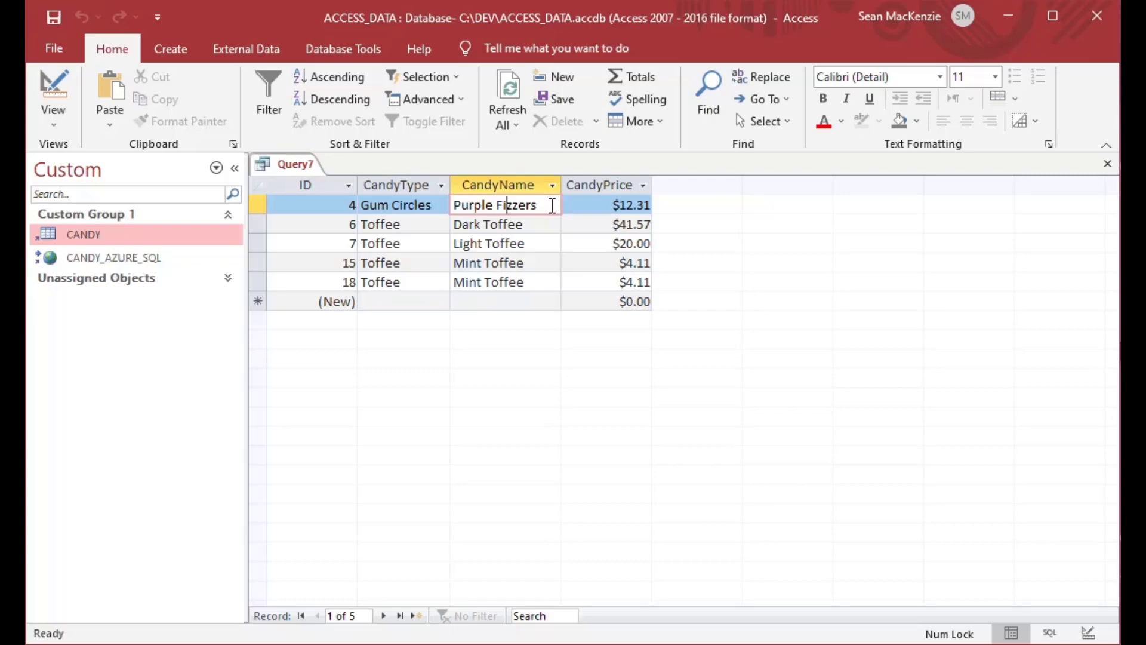
{"action": "key", "text": "shift+Right"}
{"action": "key", "text": "shift+Right"}
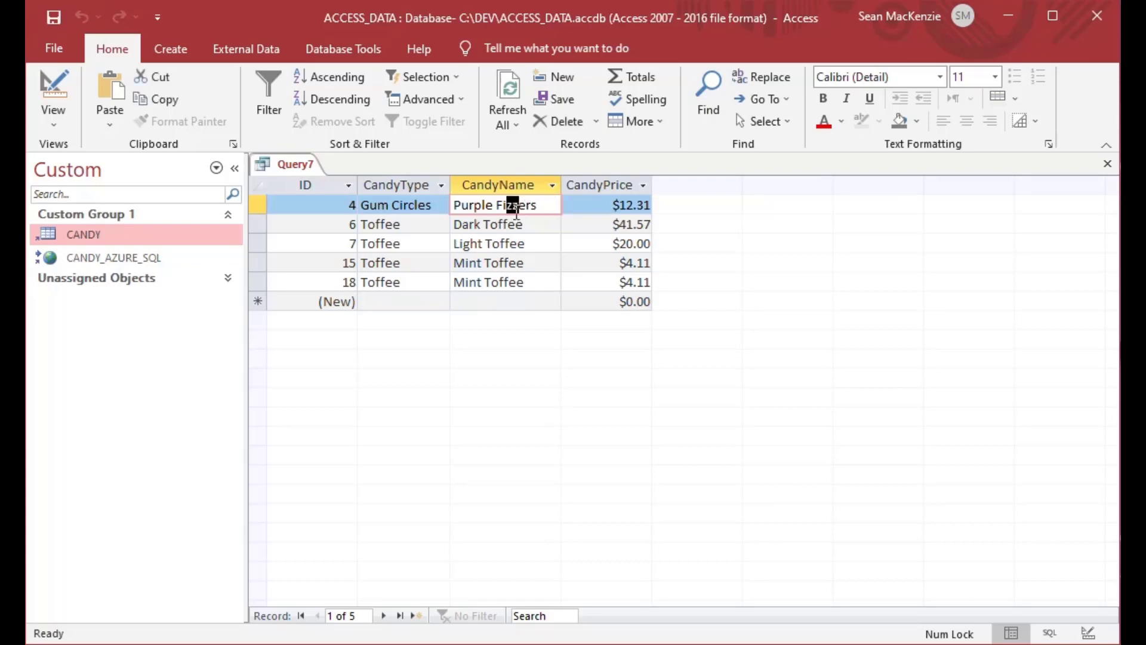
{"action": "left_click", "coordinate": [374, 224]}
{"action": "key", "text": "shift+Right"}
{"action": "key", "text": "shift+Right"}
{"action": "key", "text": "shift+Right"}
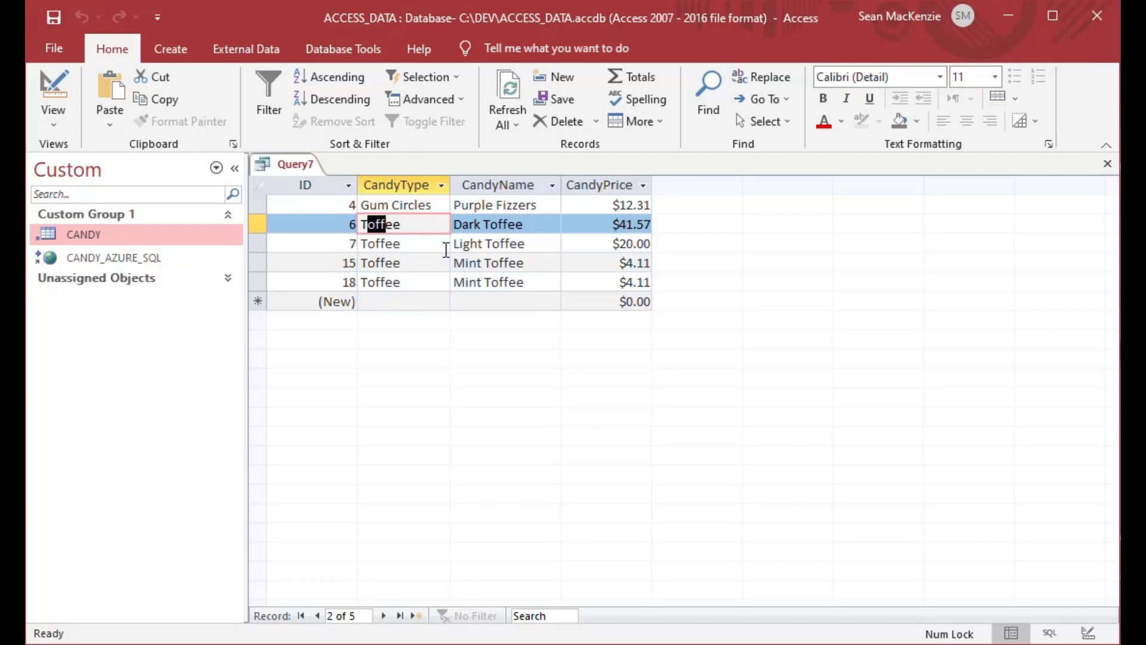
Return to the query design and delete the CandyName column with its criterion
{"action": "left_click", "coordinate": [51, 83]}
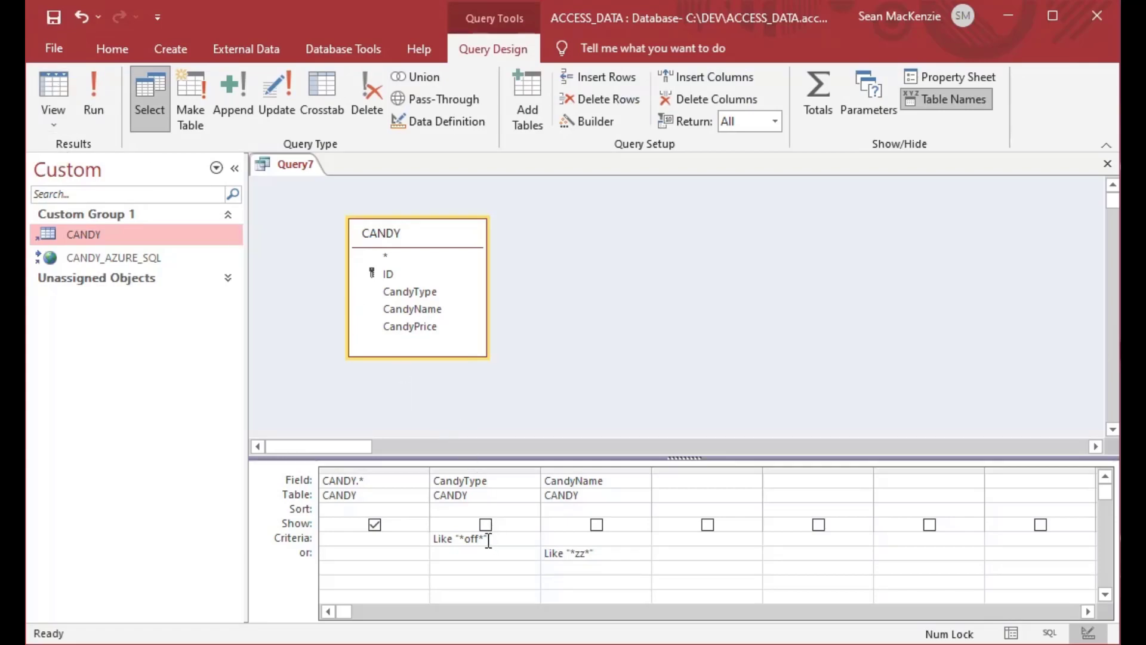
{"action": "left_click", "coordinate": [616, 467]}
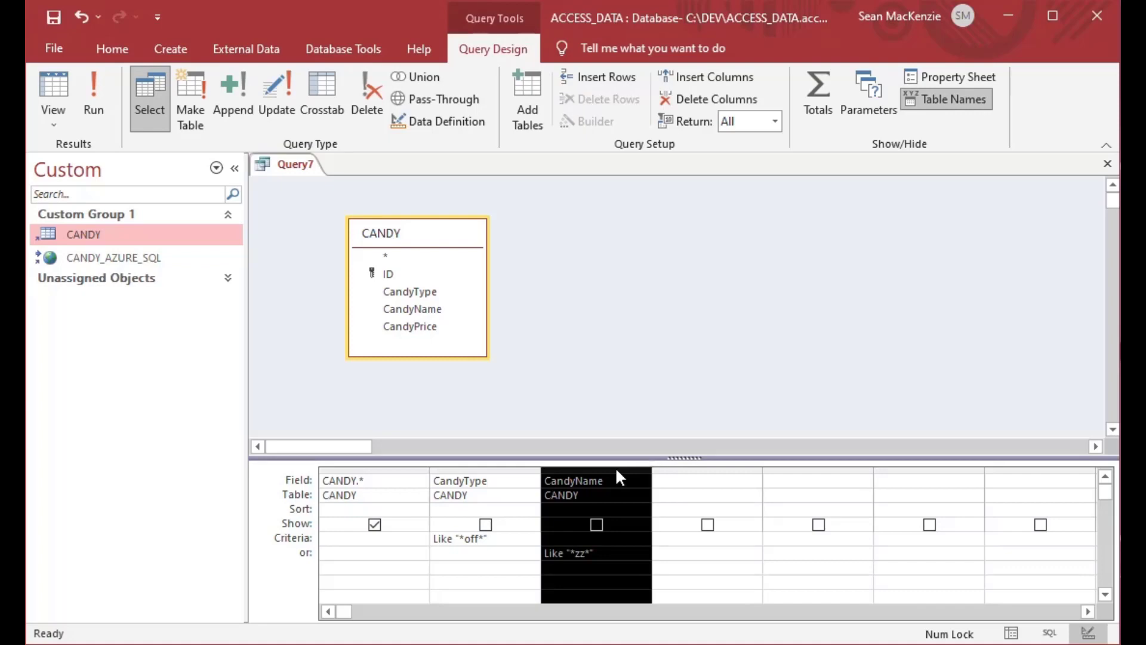
{"action": "key", "text": "Delete"}
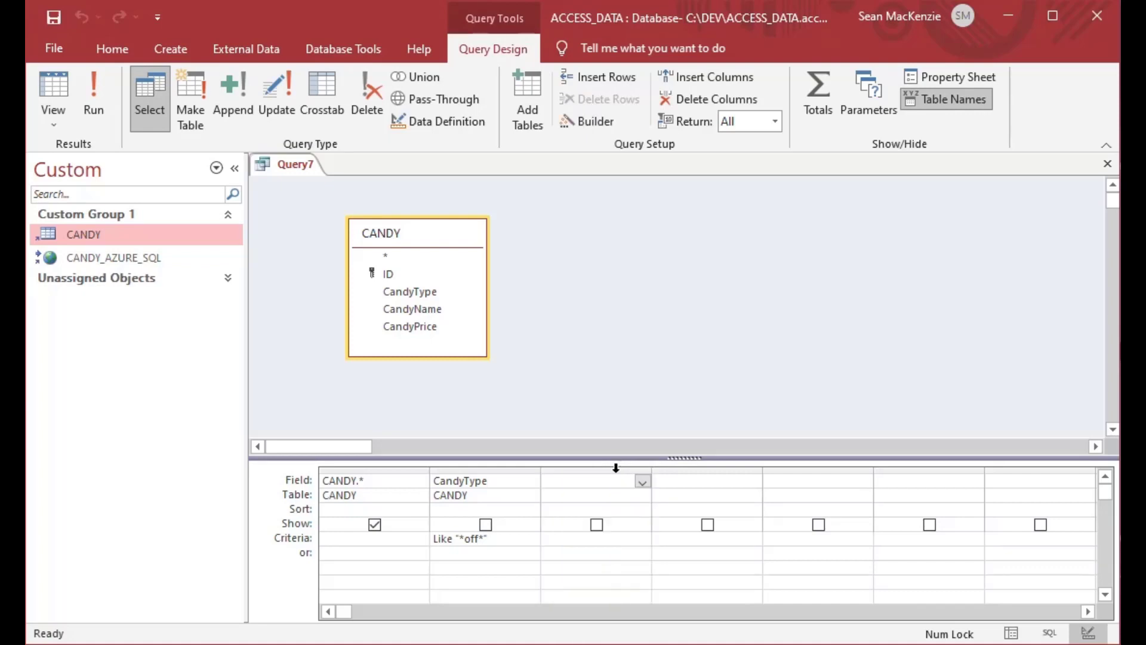
Change the CandyType criterion to Like "?offe?", check the query results and return to the design
{"action": "left_click", "coordinate": [497, 538]}
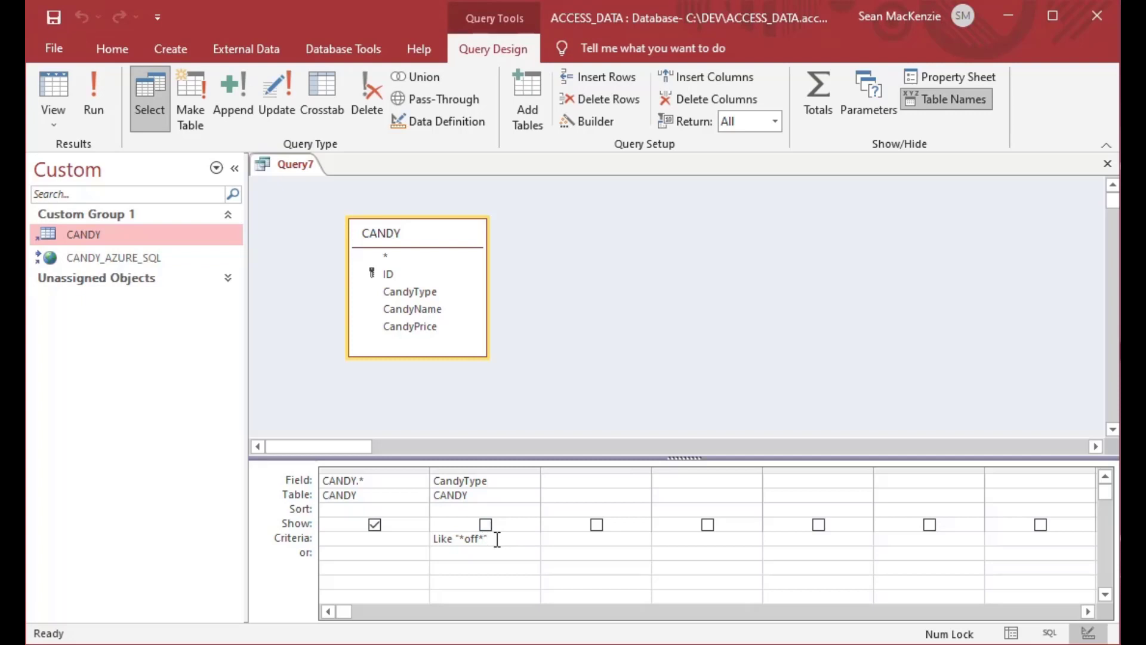
{"action": "key", "text": "BackSpace"}
{"action": "key", "text": "BackSpace"}
{"action": "key", "text": "BackSpace"}
{"action": "key", "text": "BackSpace"}
{"action": "key", "text": "BackSpace"}
{"action": "key", "text": "BackSpace"}
{"action": "type", "text": "?"}
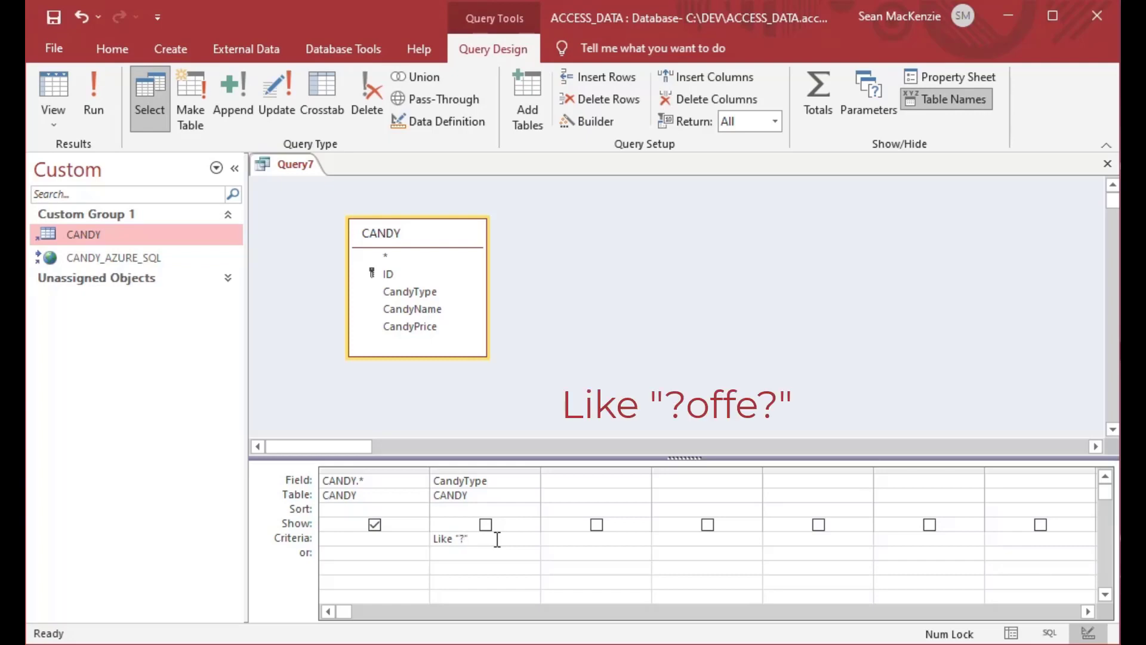
{"action": "type", "text": "offe?\""}
{"action": "left_click", "coordinate": [54, 88]}
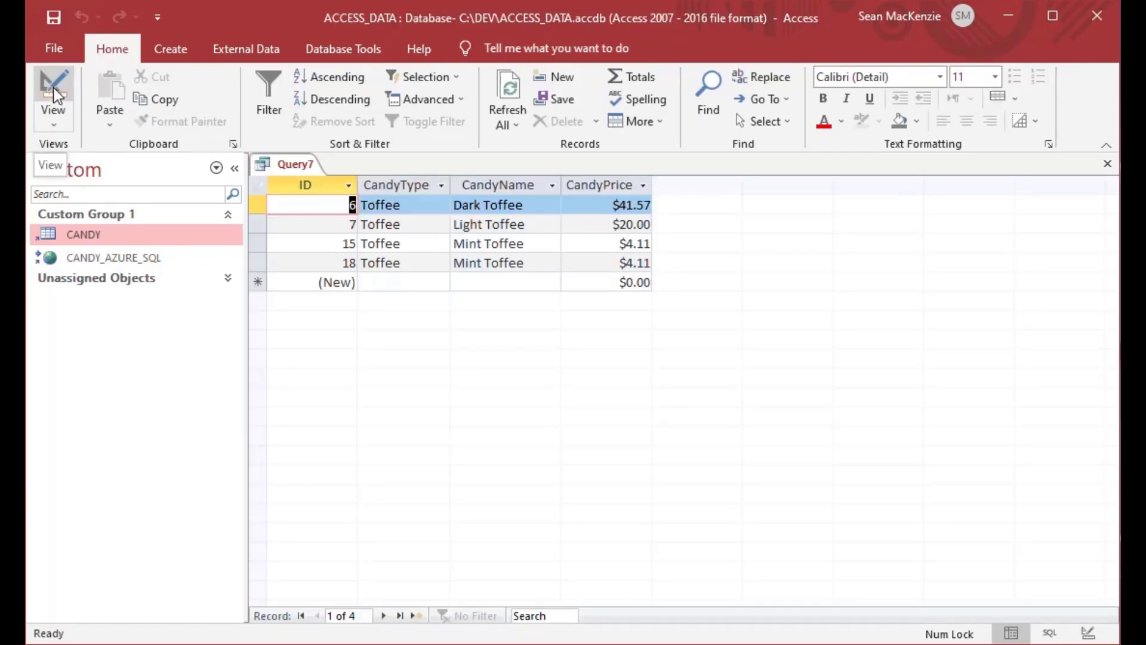
{"action": "left_click", "coordinate": [52, 87]}
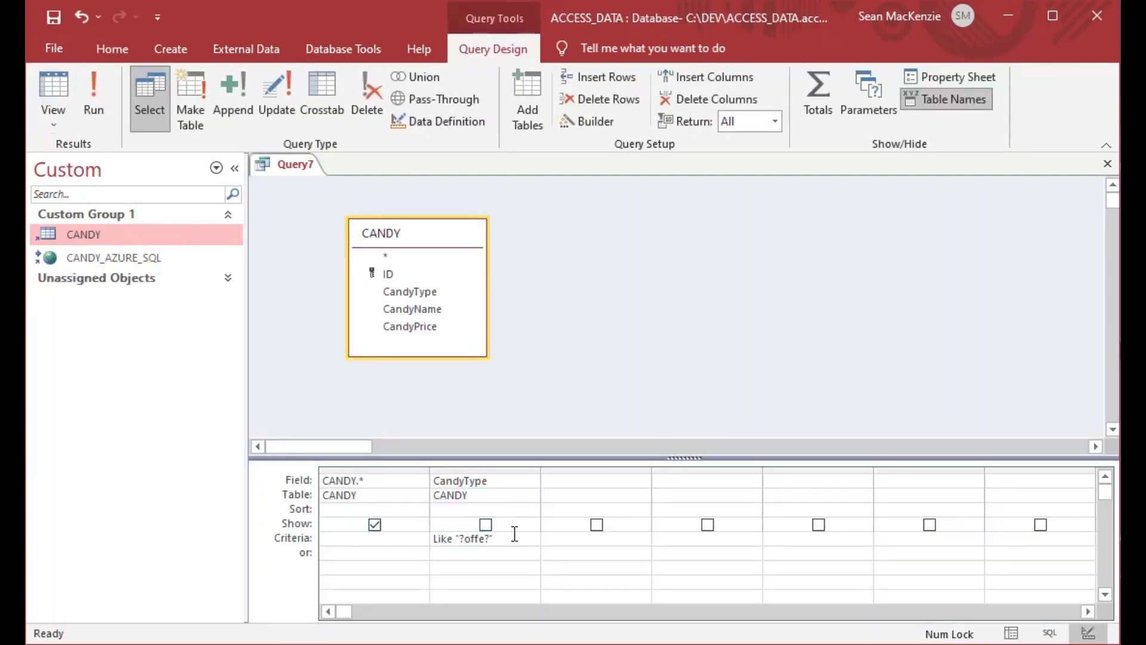
Change the CandyType criterion to Like "Tof?ee", check the query results and return to the design
{"action": "key", "text": "BackSpace"}
{"action": "type", "text": "T"}
{"action": "key", "text": "Right"}
{"action": "key", "text": "Right"}
{"action": "key", "text": "BackSpace"}
{"action": "type", "text": "e"}
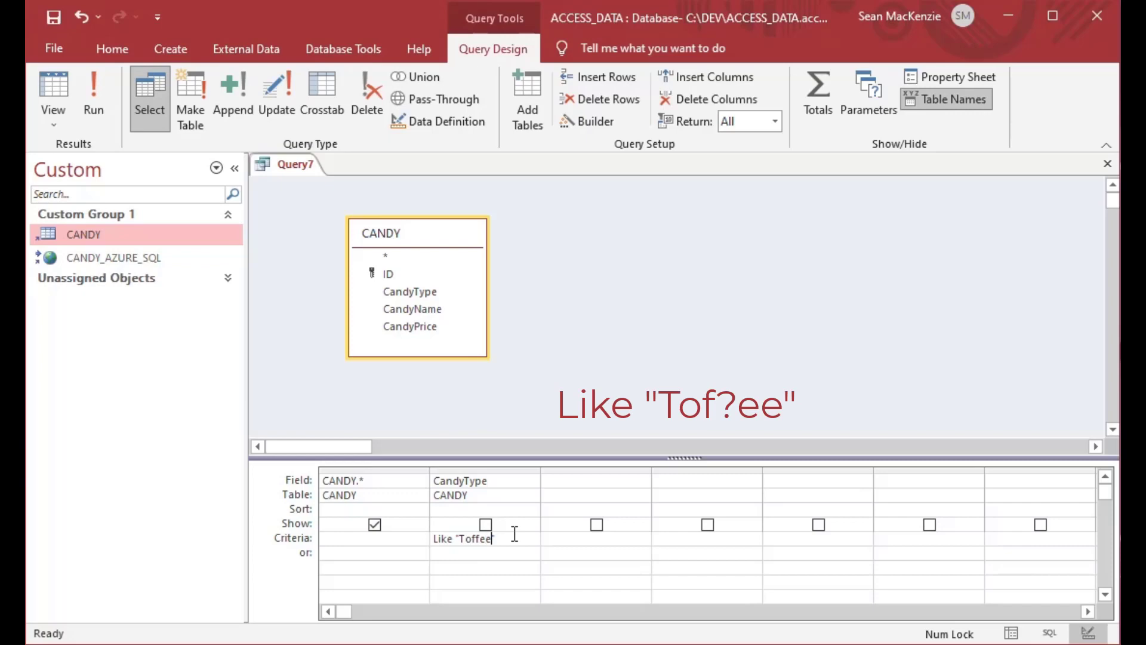
{"action": "key", "text": "Left"}
{"action": "key", "text": "Left"}
{"action": "key", "text": "BackSpace"}
{"action": "type", "text": "?"}
{"action": "left_click", "coordinate": [54, 88]}
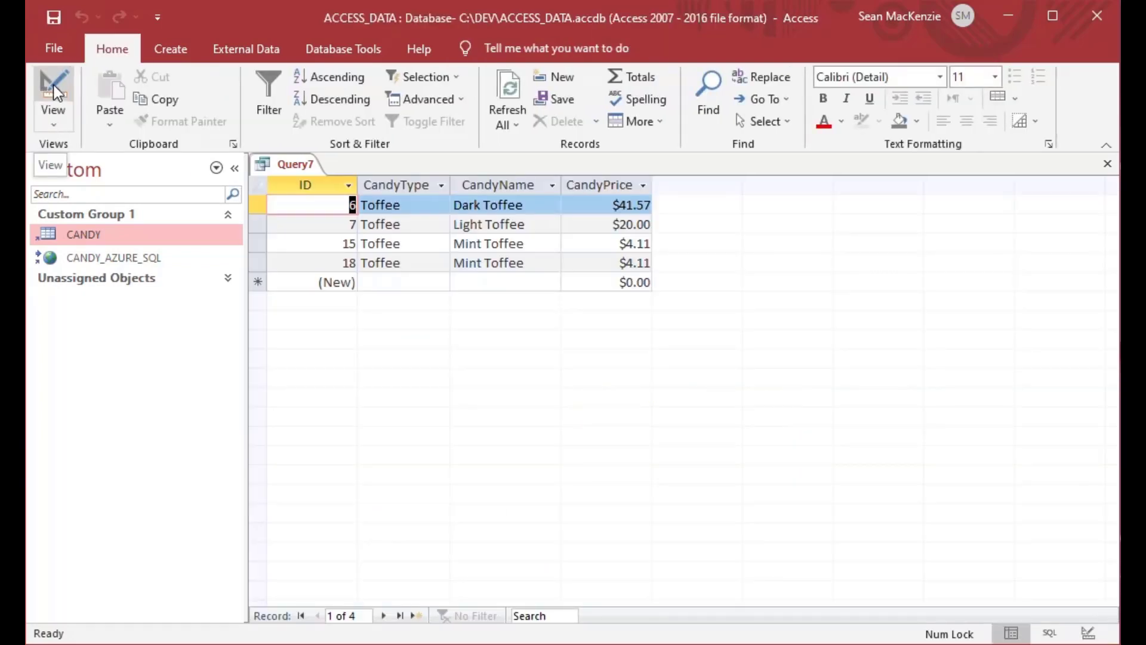
{"action": "left_click", "coordinate": [53, 85]}
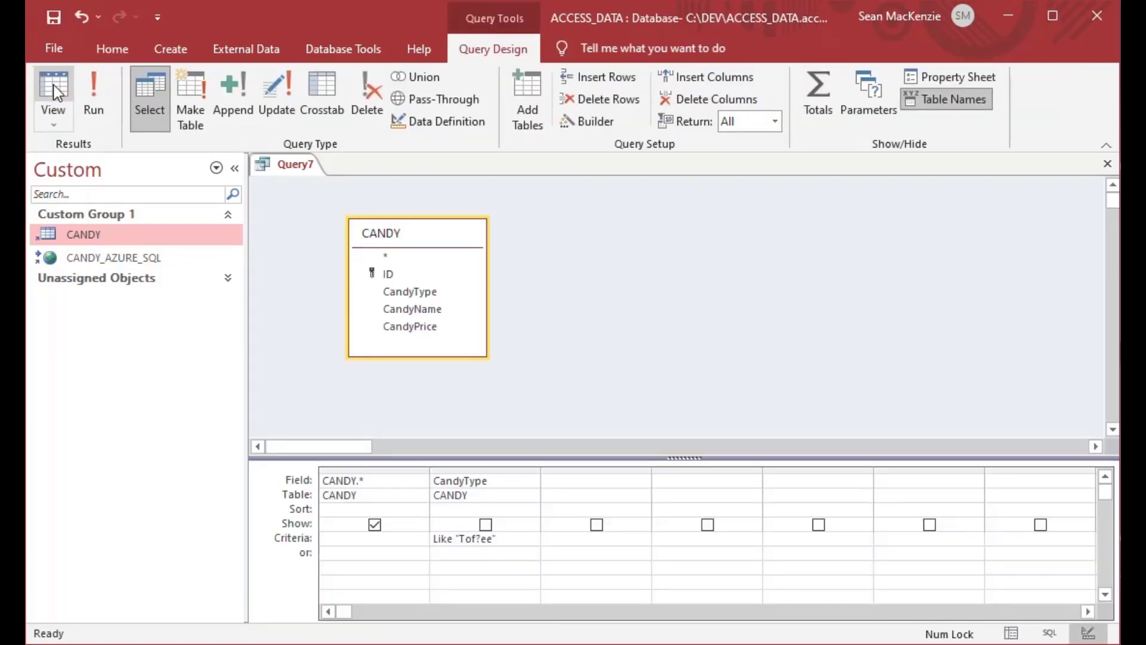
Change the CandyType criterion to Like "%off%", check the query results and return to the design
{"action": "left_click", "coordinate": [435, 538]}
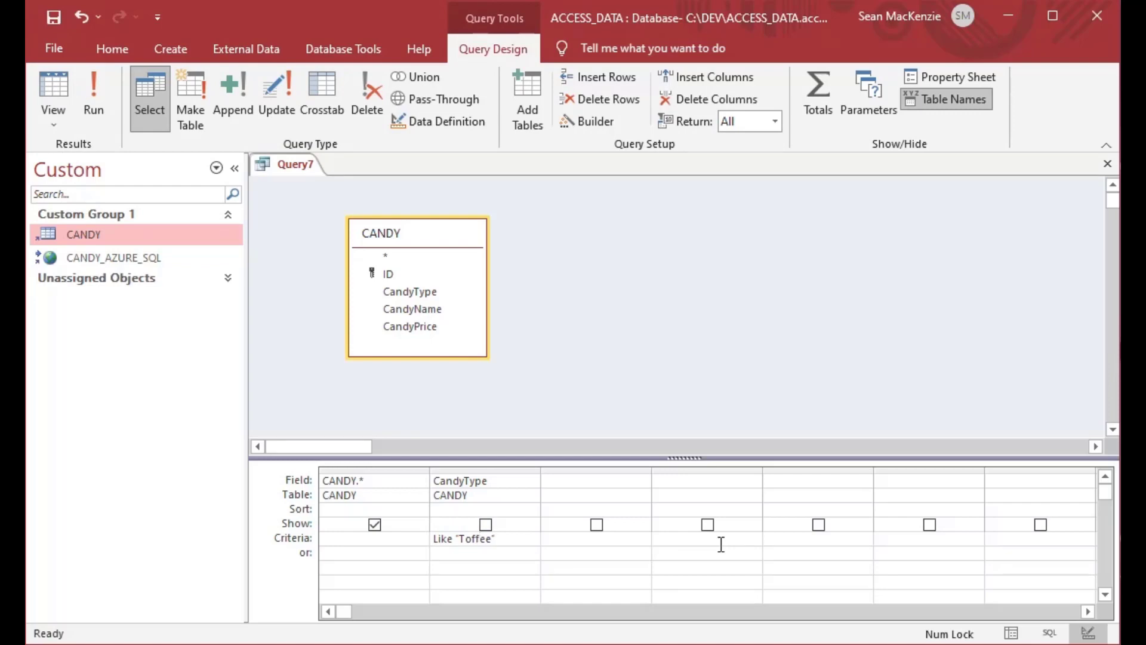
{"action": "key", "text": "Left"}
{"action": "key", "text": "Left"}
{"action": "key", "text": "Left"}
{"action": "key", "text": "Left"}
{"action": "key", "text": "Delete"}
{"action": "type", "text": "%"}
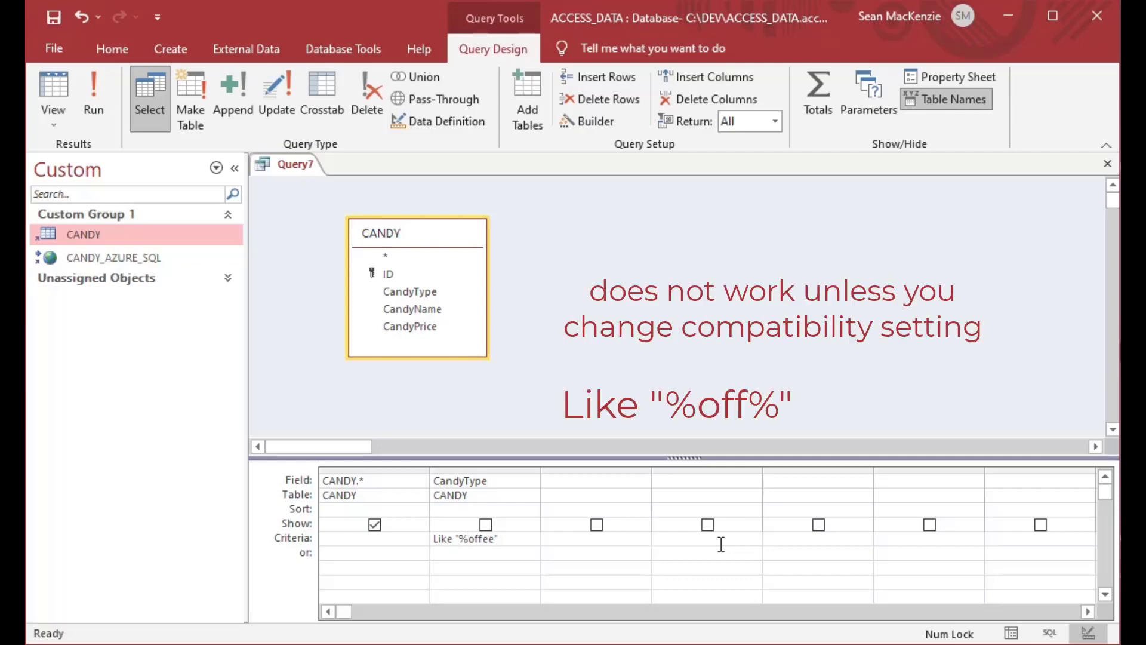
{"action": "key", "text": "BackSpace"}
{"action": "type", "text": "%"}
{"action": "left_click", "coordinate": [45, 83]}
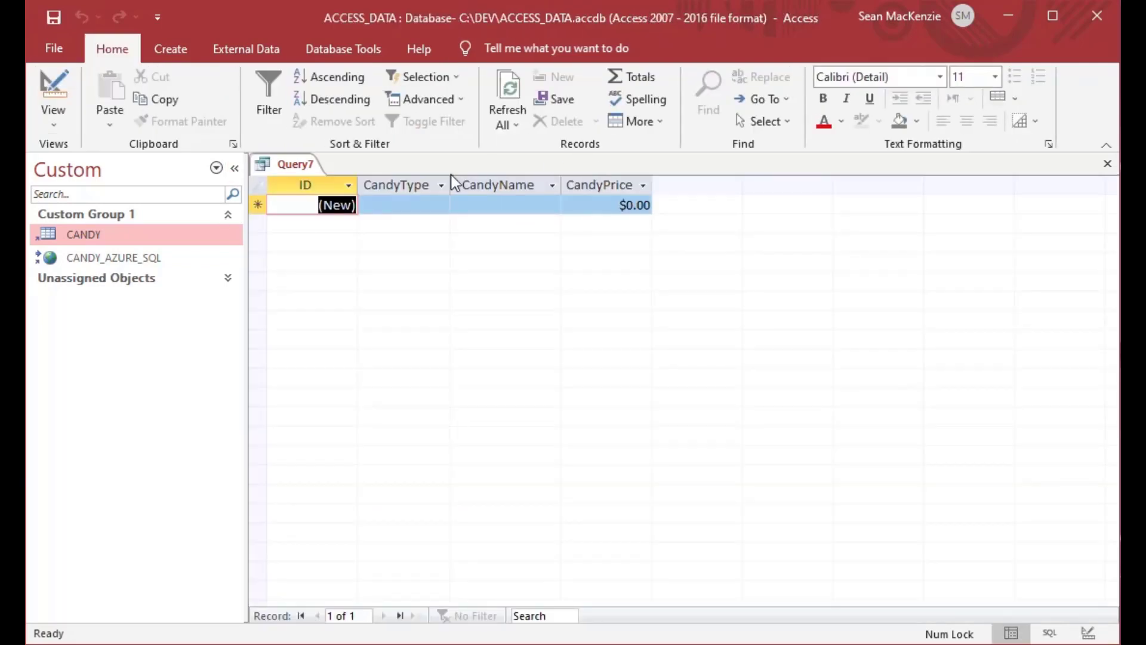
{"action": "left_click", "coordinate": [52, 84]}
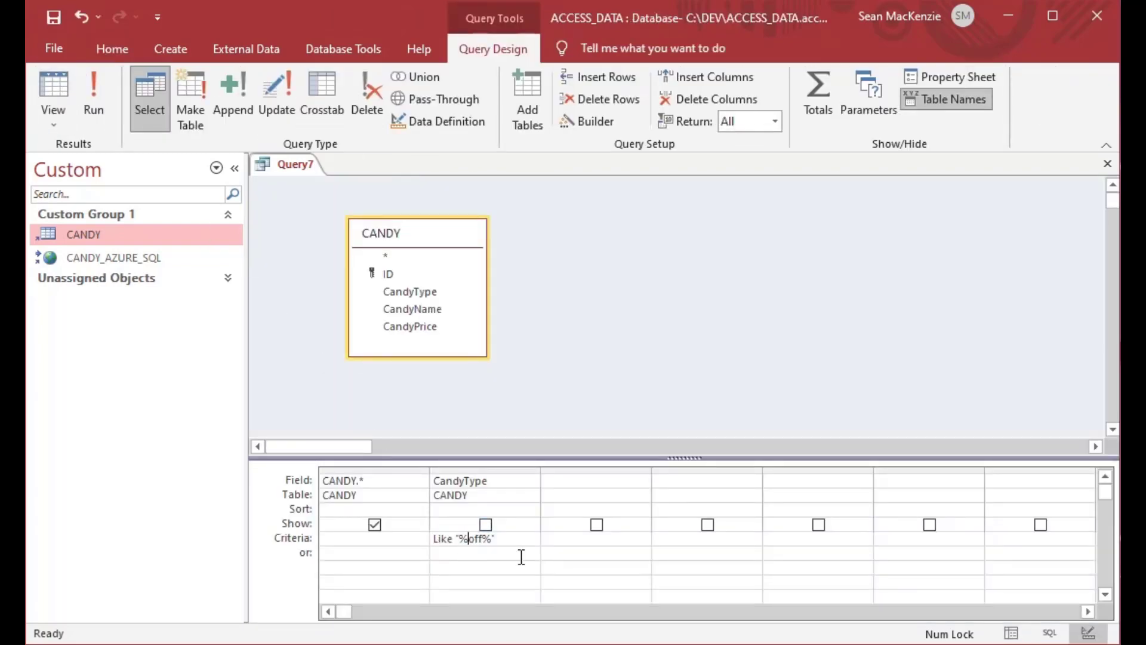
Change the CandyType criterion to Like "Tof_ee", check the query results and return to the design
{"action": "key", "text": "BackSpace"}
{"action": "type", "text": "T"}
{"action": "key", "text": "BackSpace"}
{"action": "type", "text": "ee"}
{"action": "key", "text": "BackSpace"}
{"action": "type", "text": "_ee"}
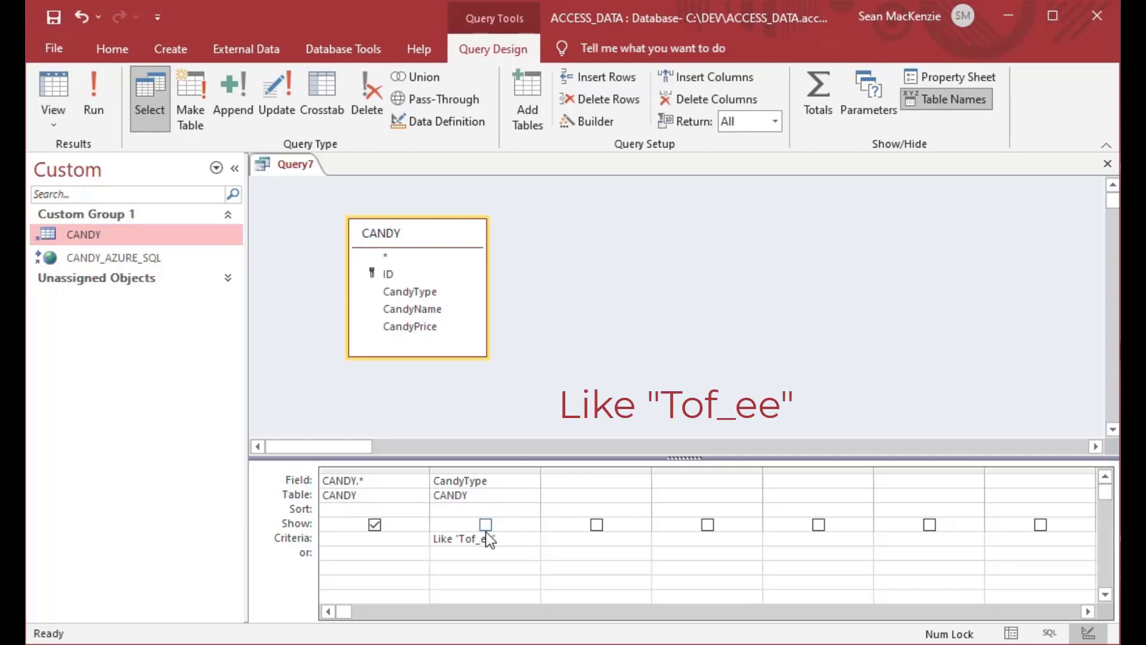
{"action": "left_click", "coordinate": [53, 89]}
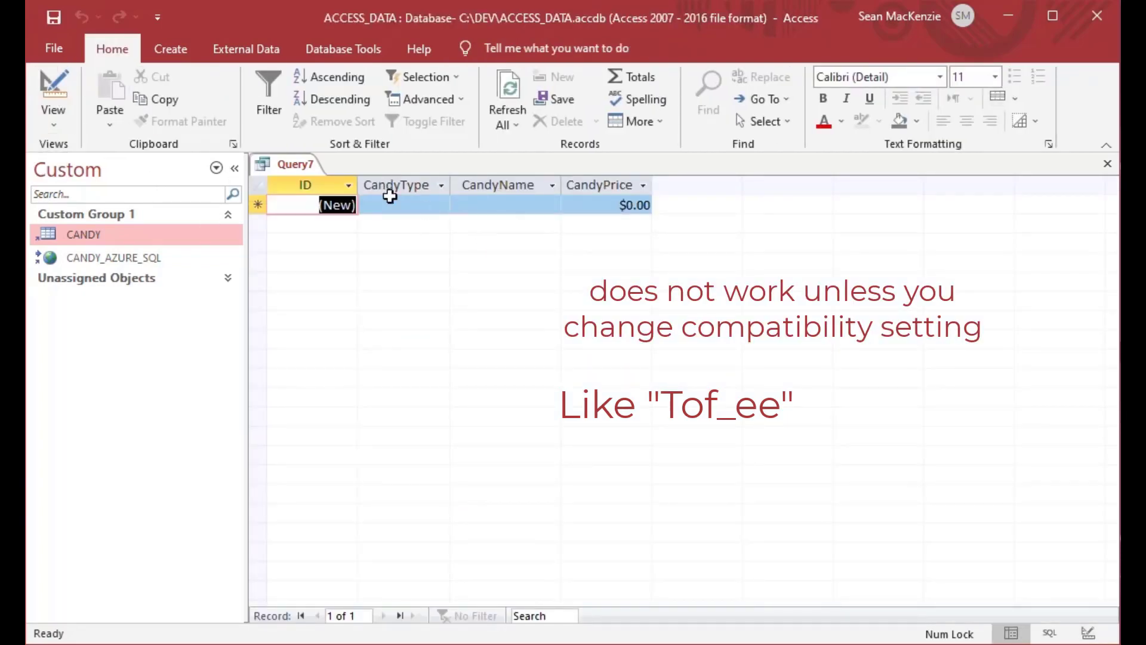
{"action": "left_click", "coordinate": [52, 90]}
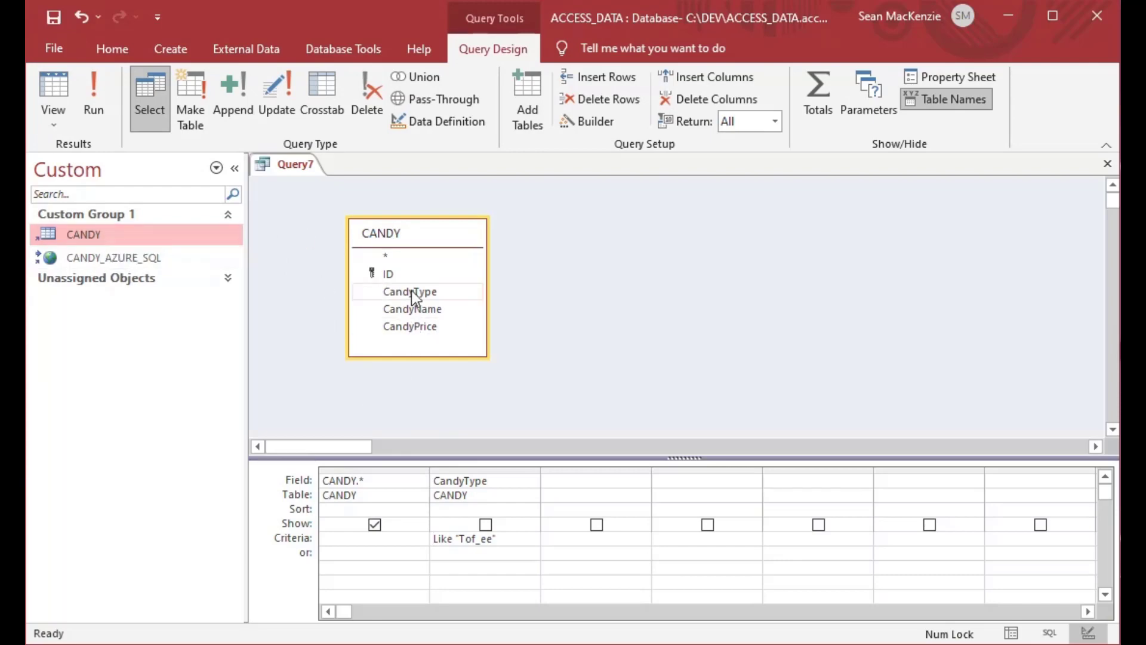
Create a new query design on CANDY_AZURE_SQL with all its fields and widen the column to fit the field name
{"action": "left_click", "coordinate": [168, 52]}
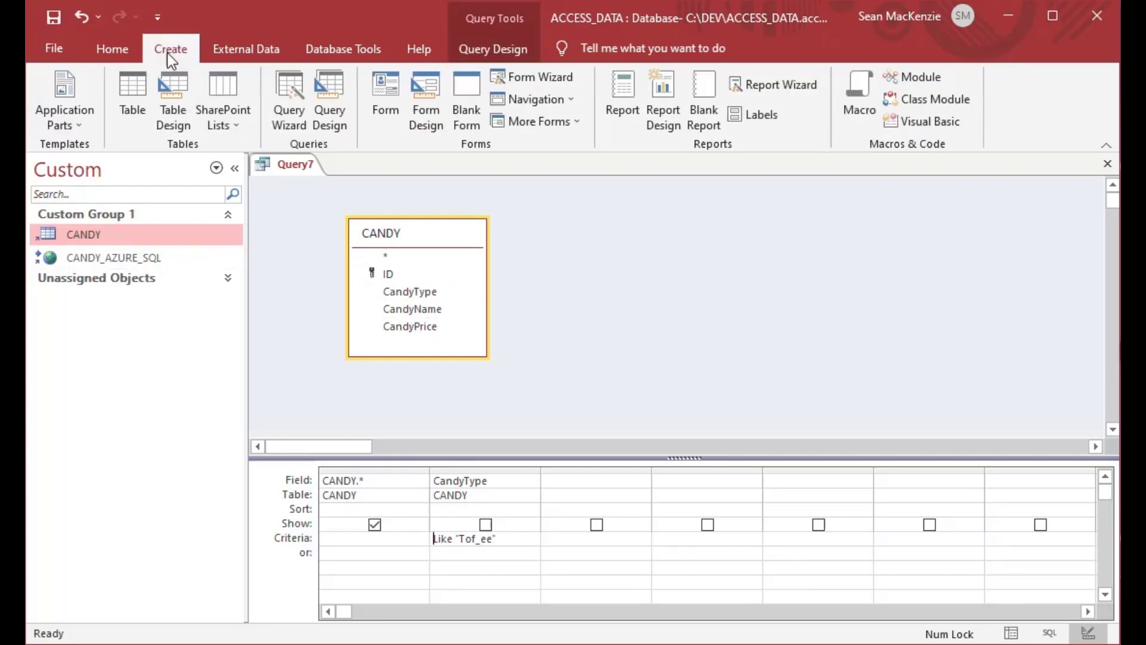
{"action": "left_click", "coordinate": [324, 99]}
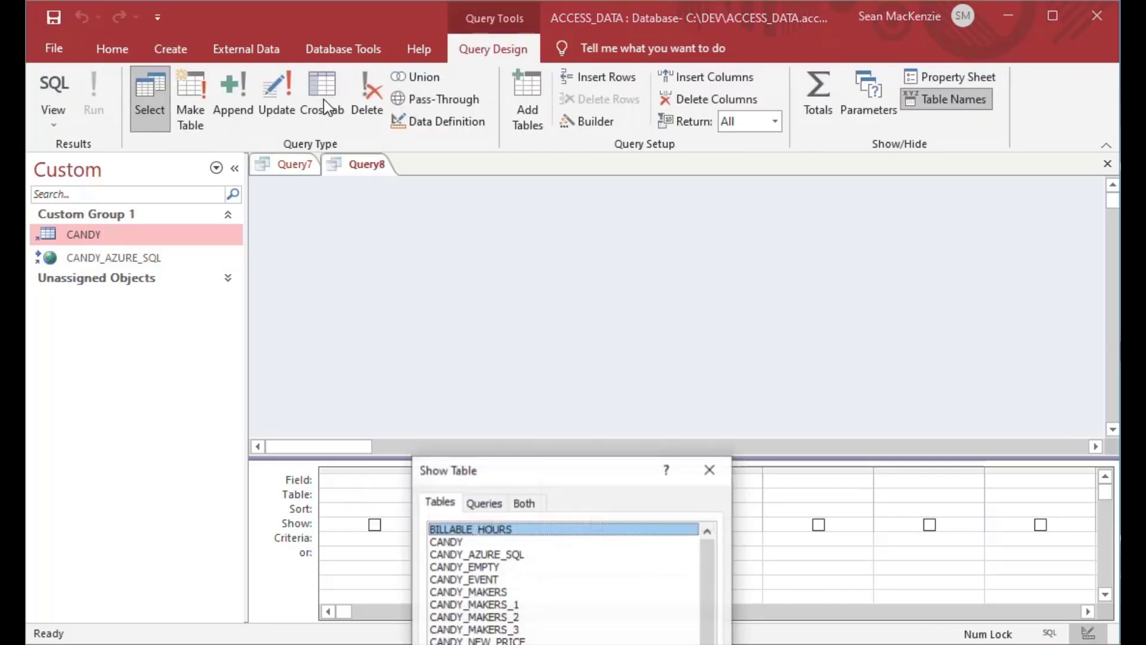
{"action": "key", "text": "Escape"}
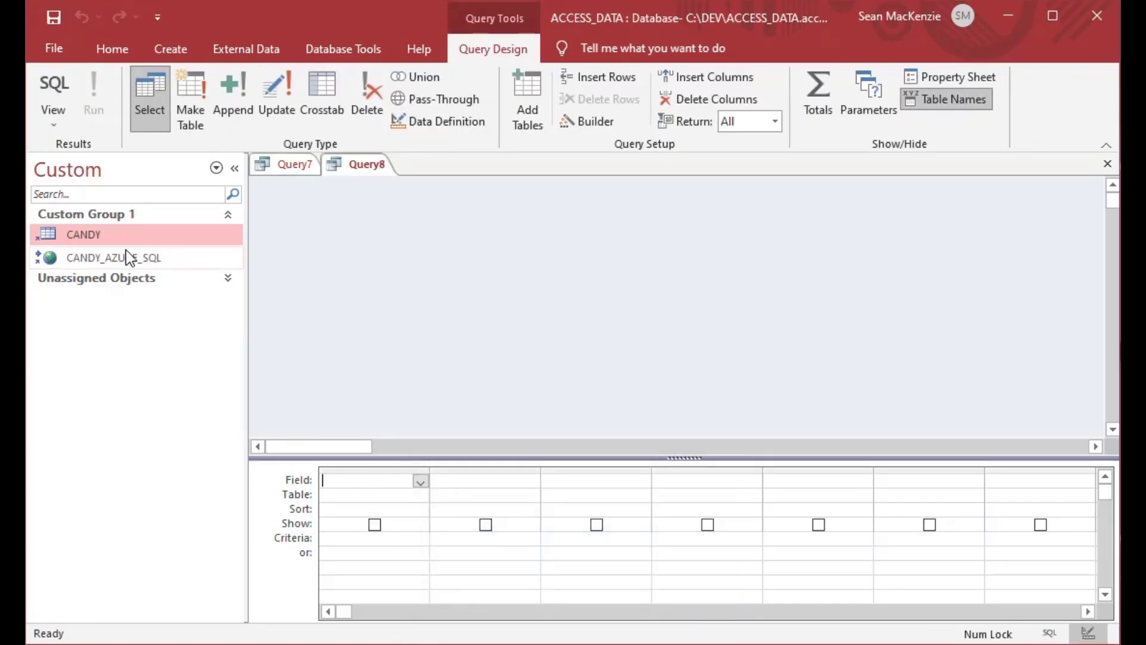
{"action": "left_click_drag", "start_coordinate": [125, 257], "coordinate": [375, 248]}
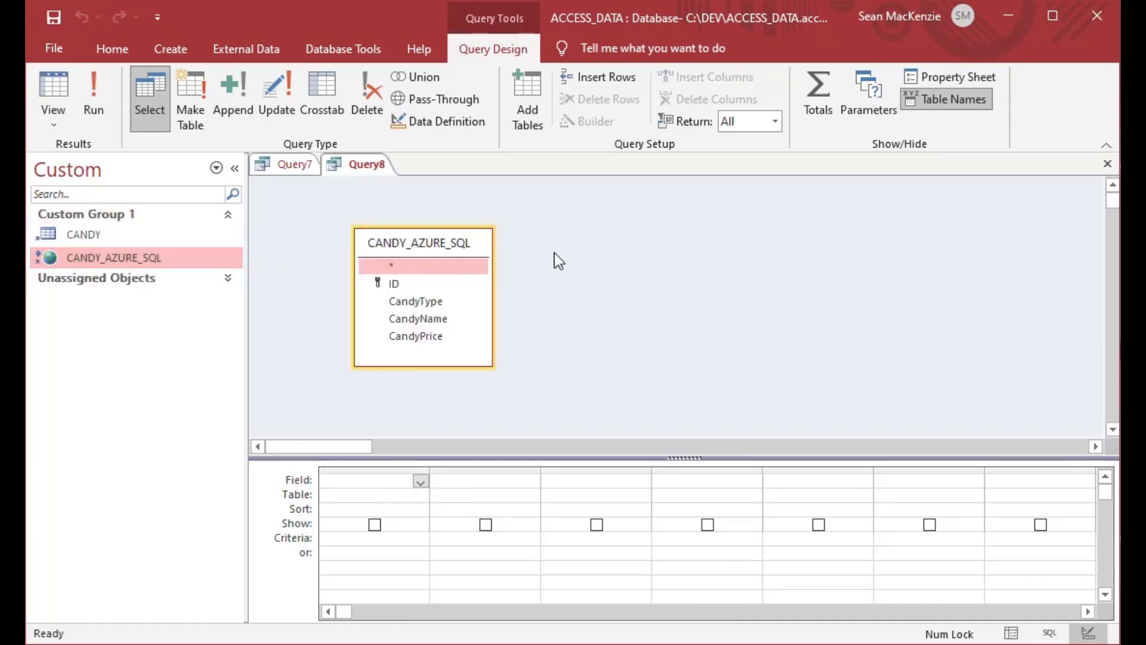
{"action": "double_click", "coordinate": [410, 264]}
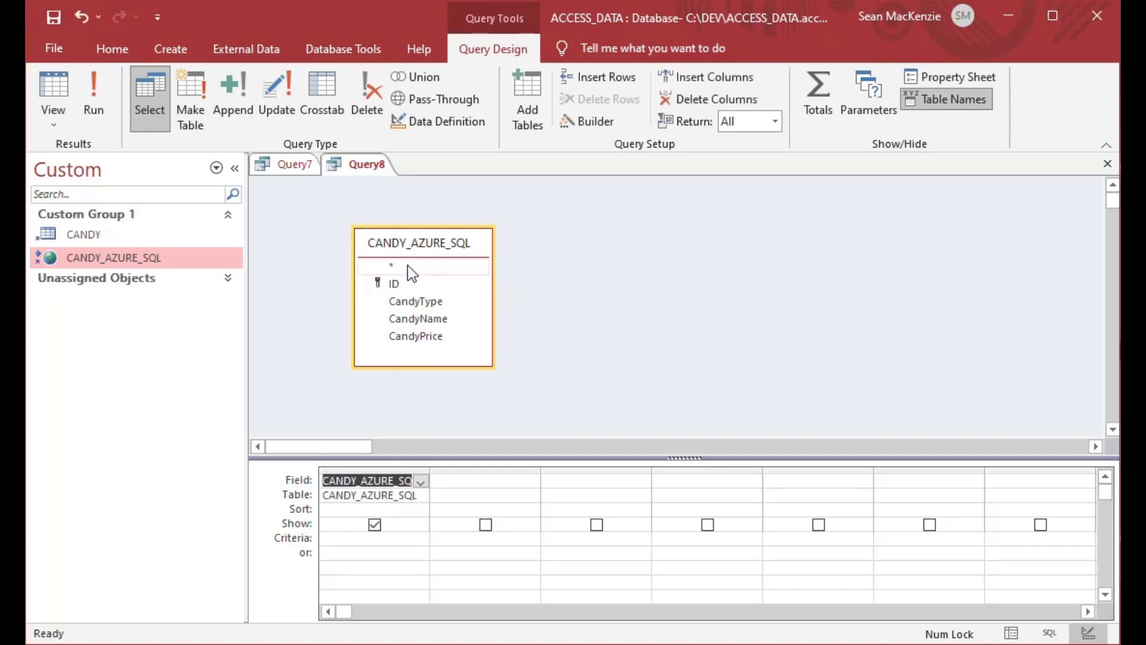
{"action": "double_click", "coordinate": [427, 473]}
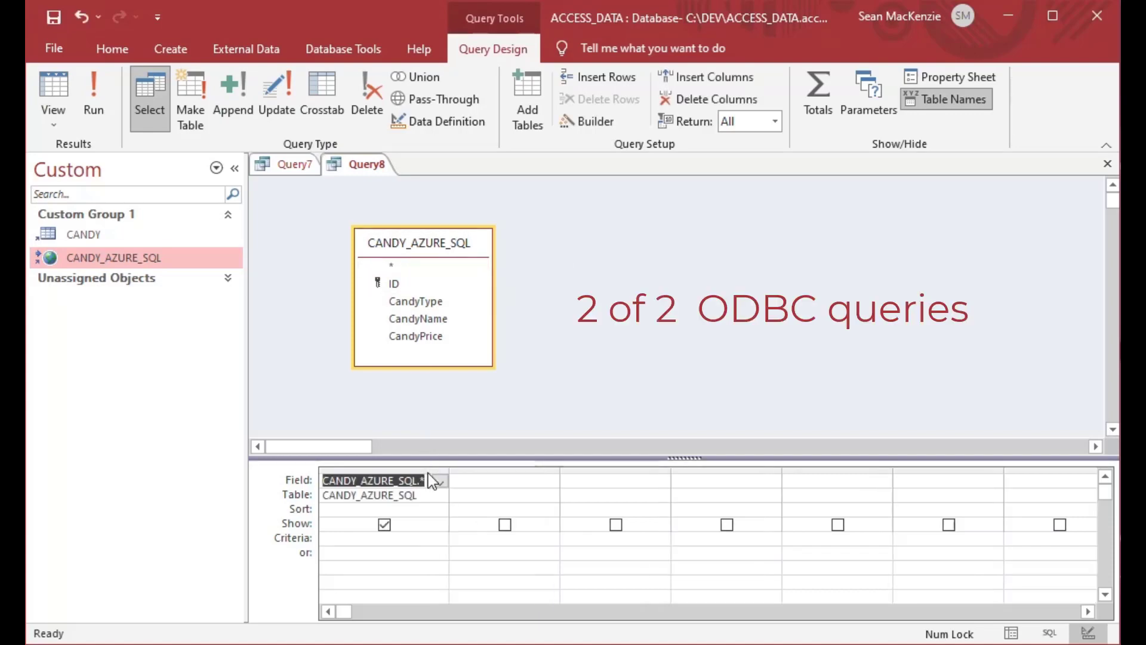
Add CandyType as a hidden criteria column with Like "*off*", check the query results and return to the design
{"action": "double_click", "coordinate": [425, 302]}
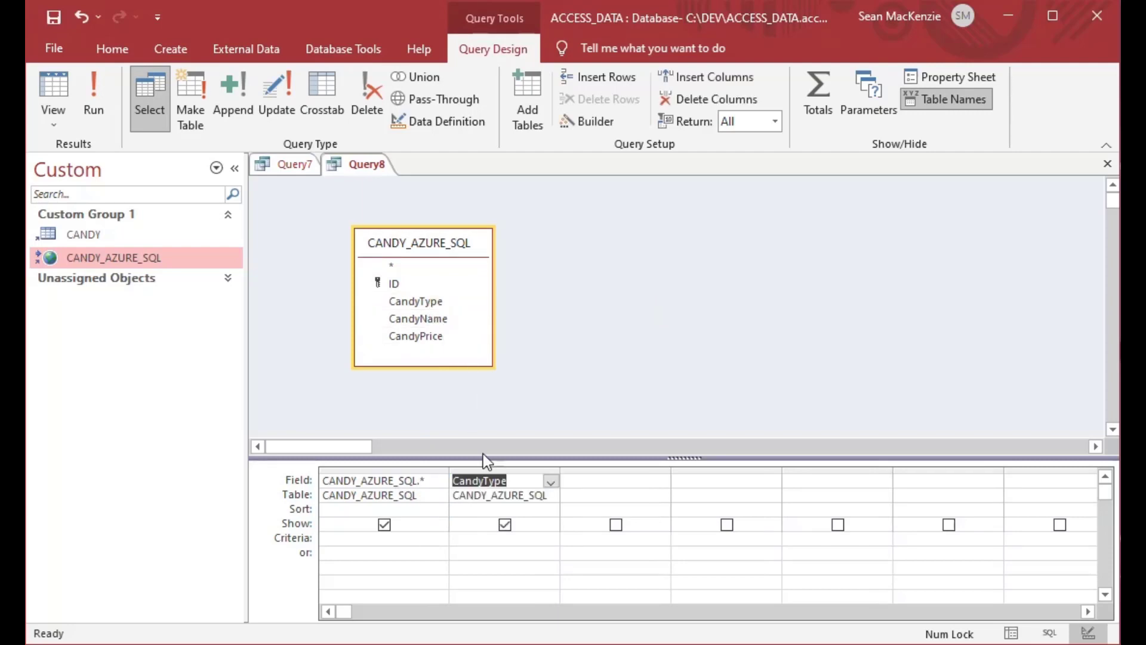
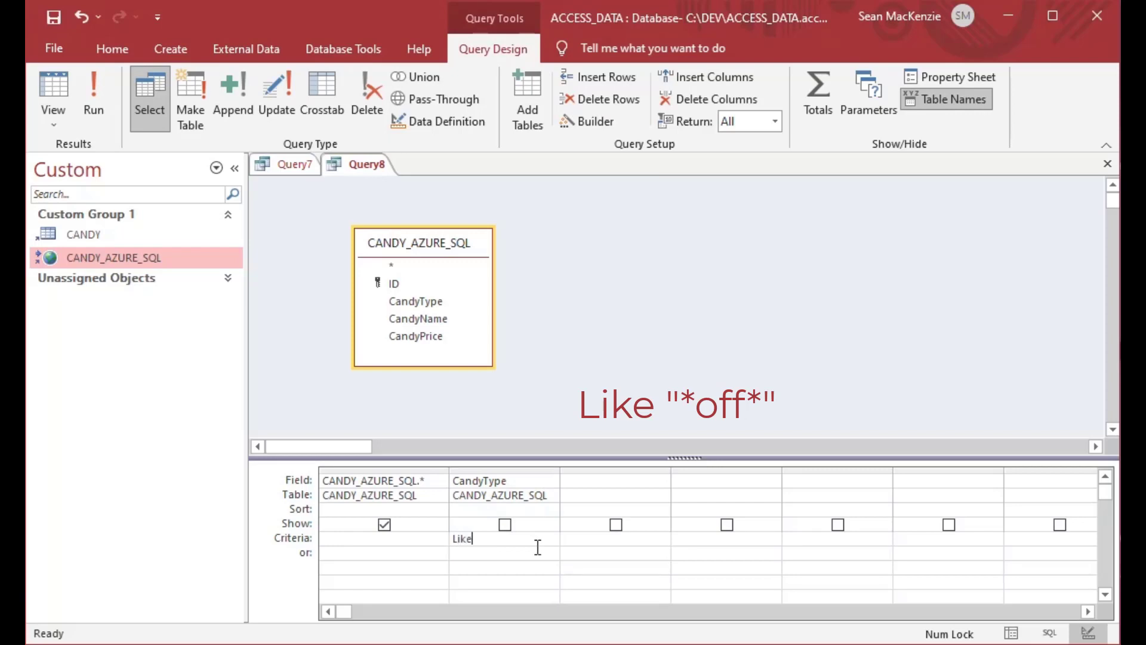
{"action": "type", "text": "\"*"}
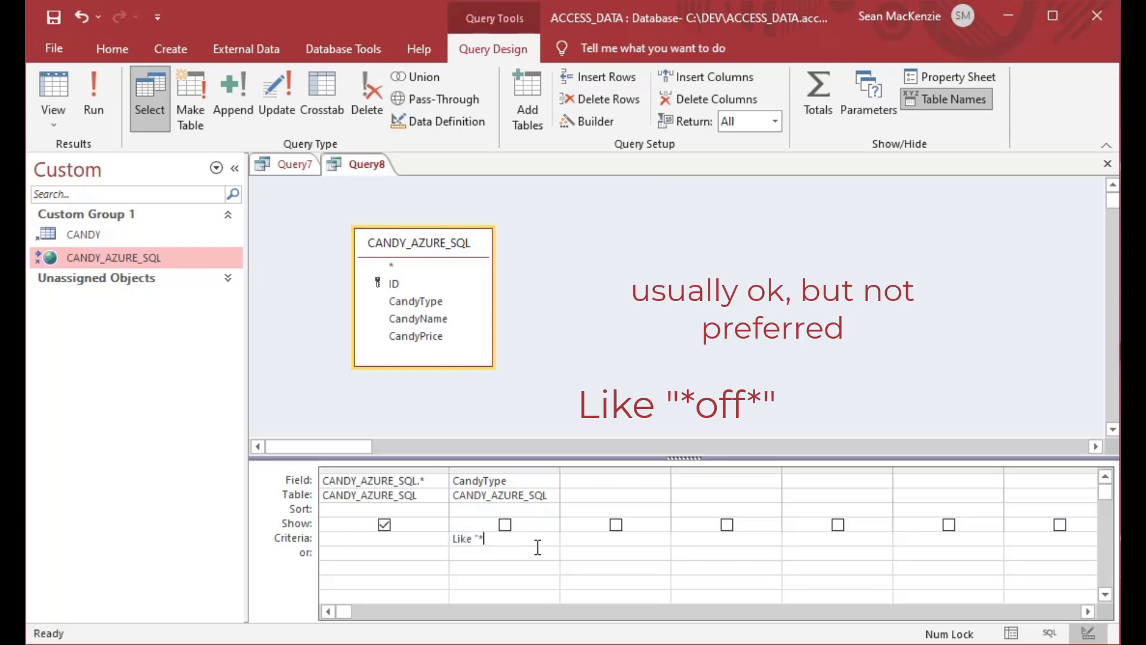
{"action": "type", "text": "off*\""}
{"action": "left_click", "coordinate": [44, 84]}
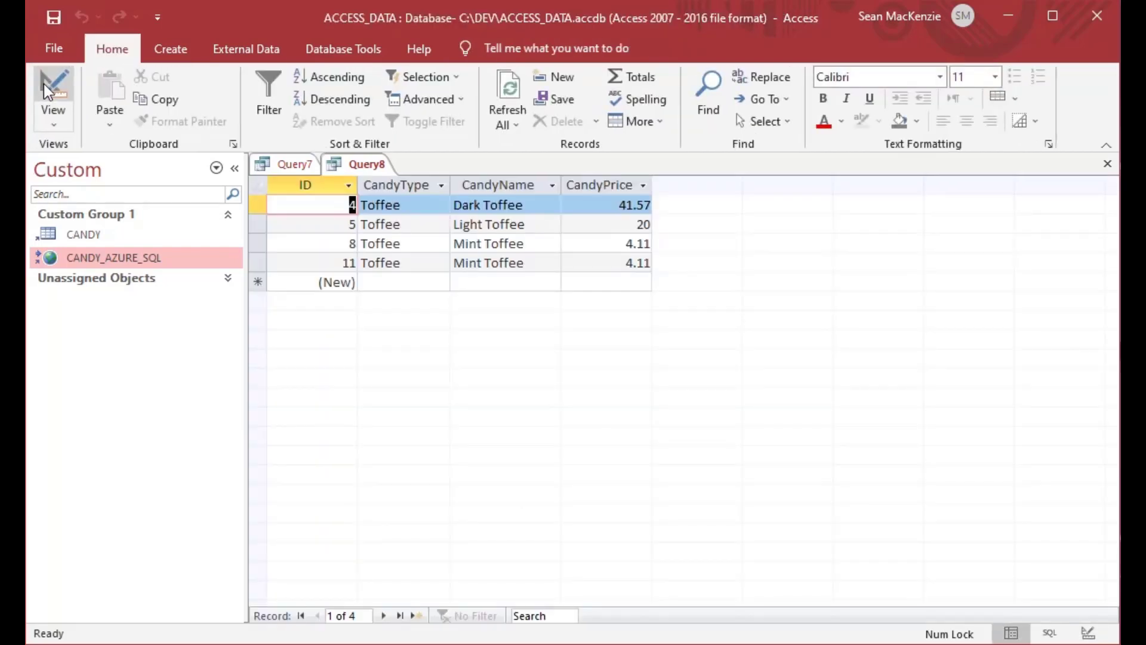
{"action": "left_click", "coordinate": [44, 84]}
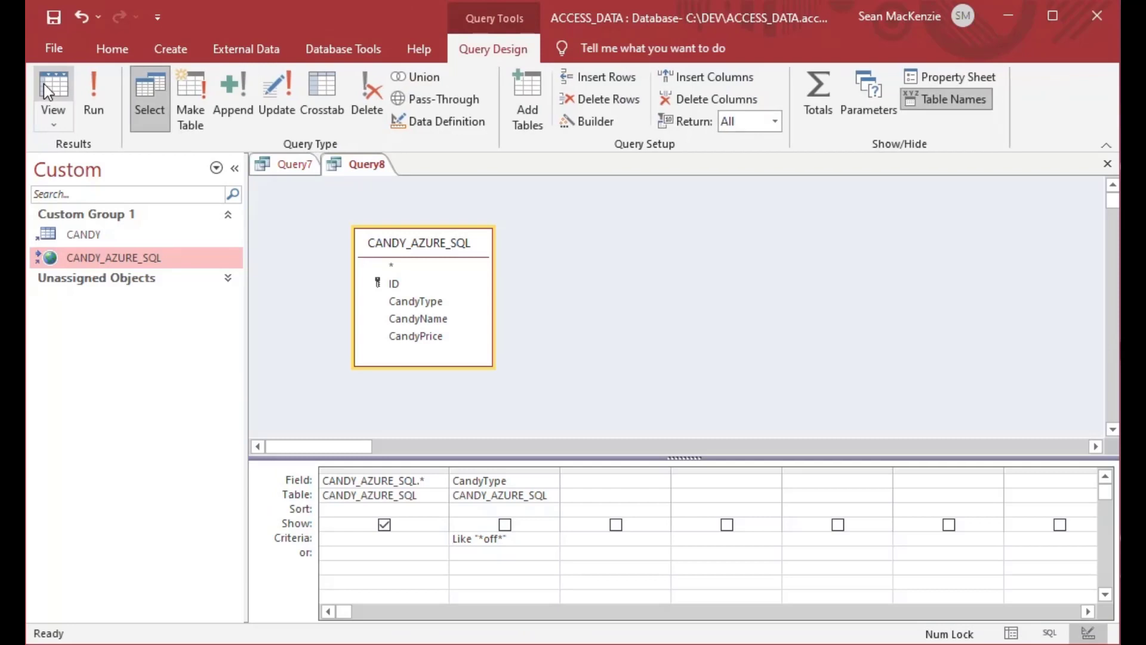
Add CandyName as a hidden column with the alternative (or) criterion Like "*zz*"
{"action": "left_click", "coordinate": [420, 319]}
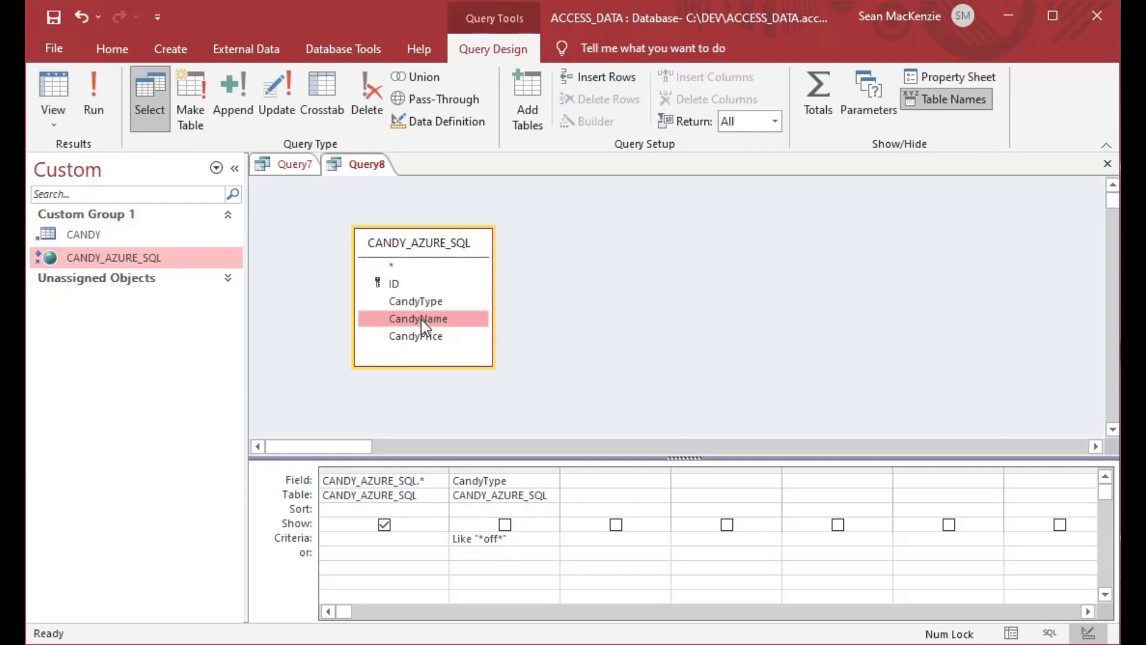
{"action": "double_click", "coordinate": [421, 318]}
{"action": "left_click", "coordinate": [619, 523]}
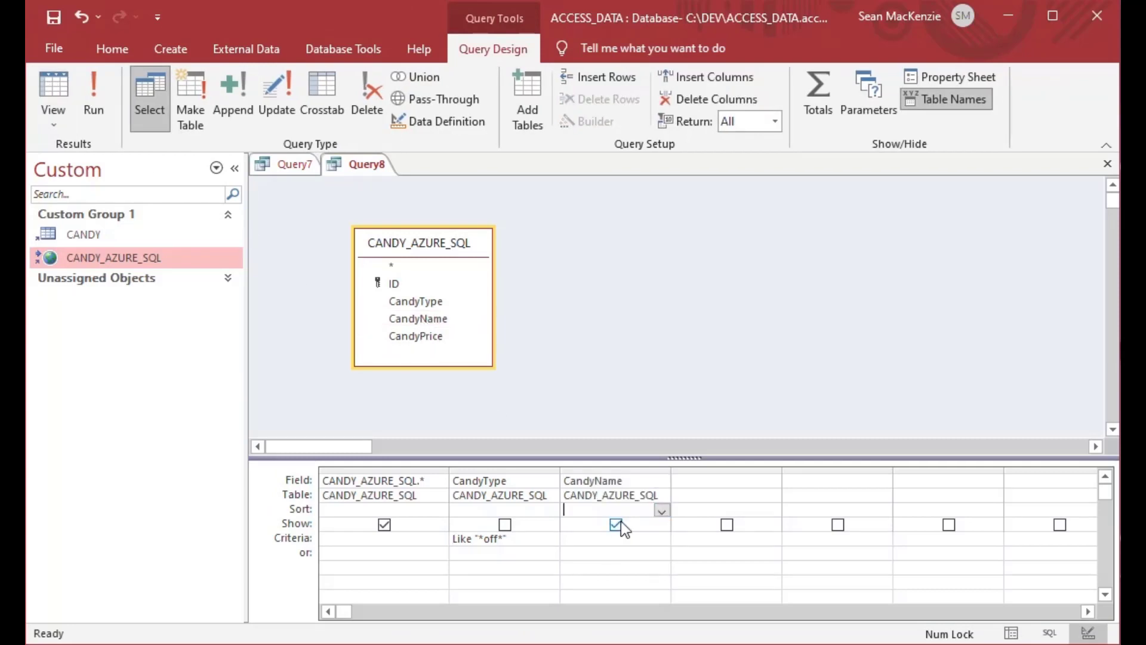
{"action": "left_click", "coordinate": [616, 555]}
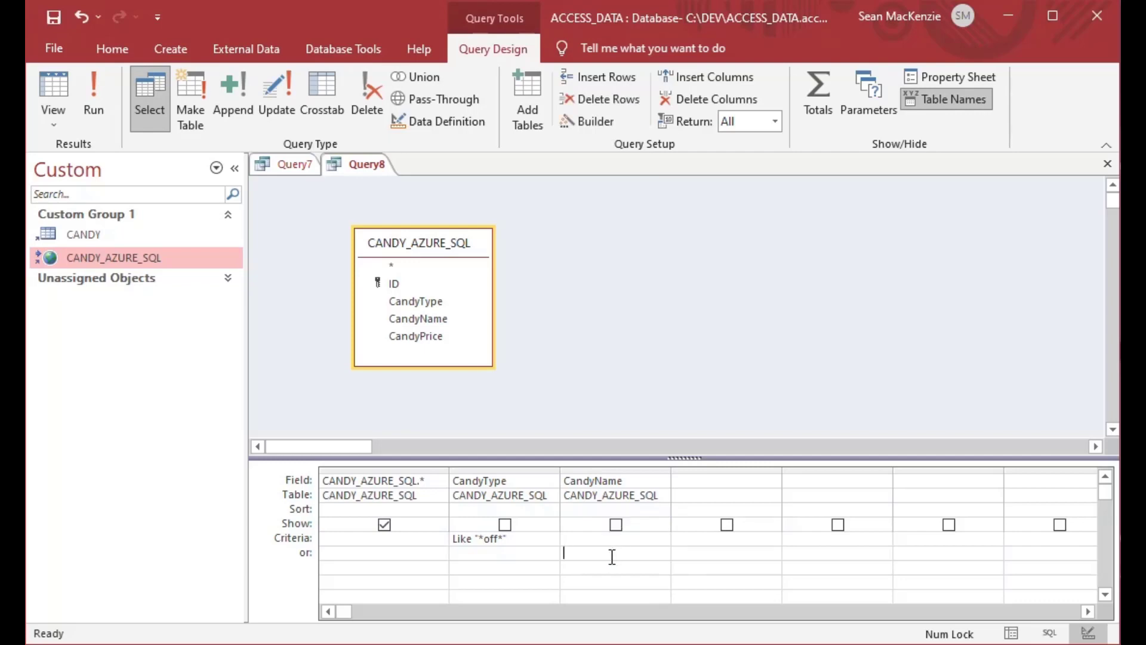
{"action": "type", "text": "Lik"}
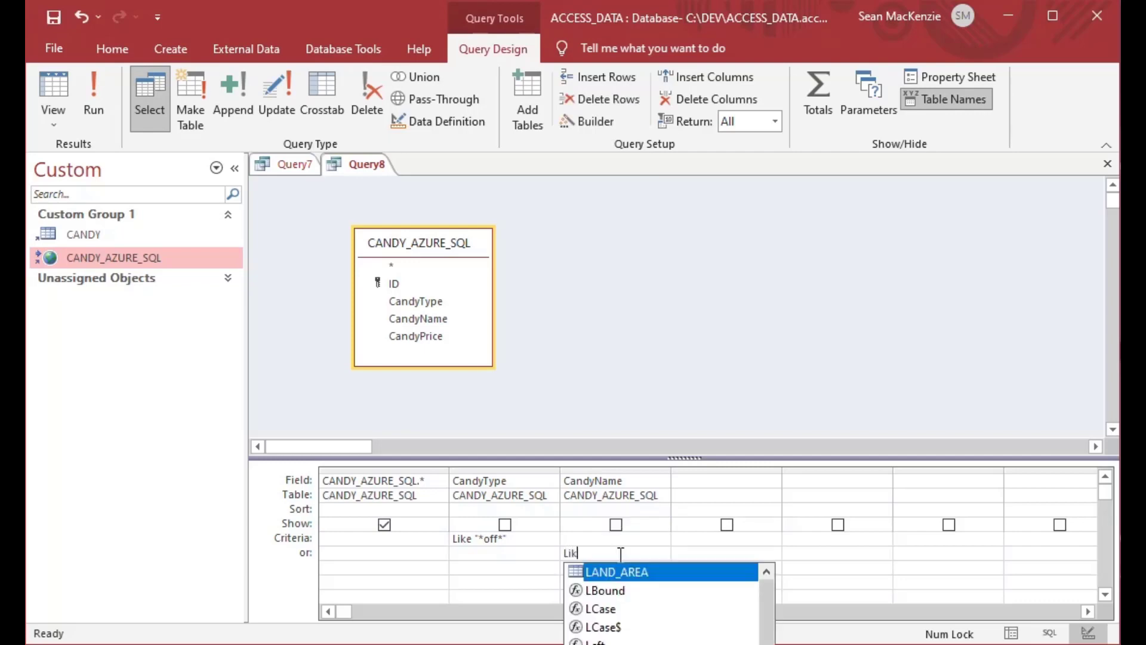
{"action": "type", "text": "e \""}
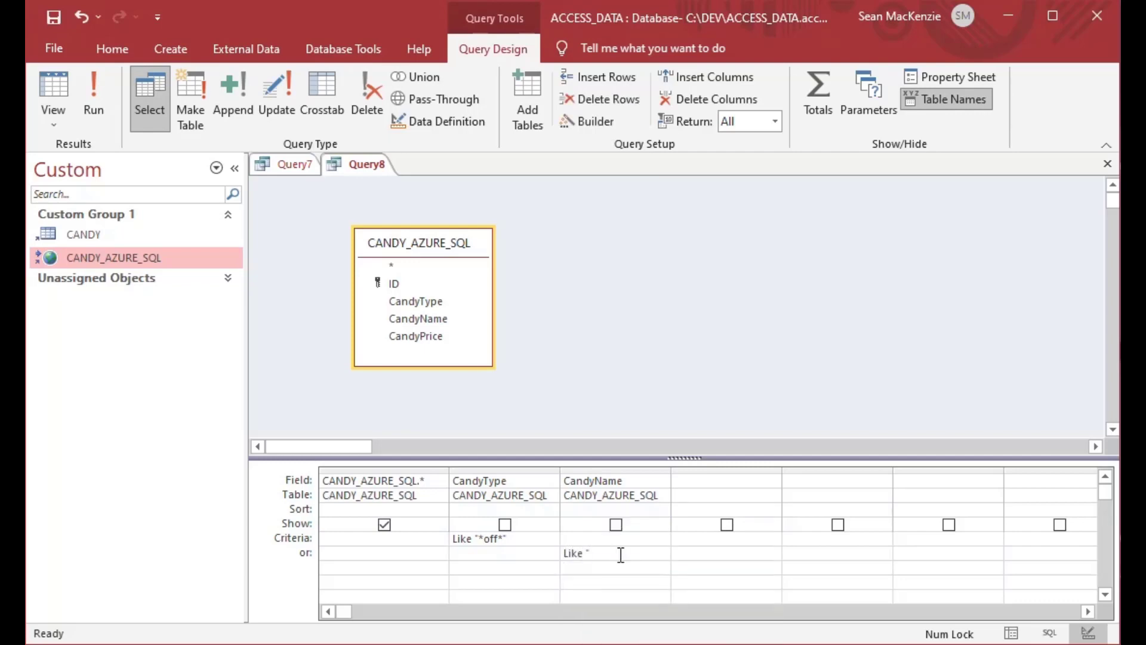
{"action": "type", "text": "*zz*"}
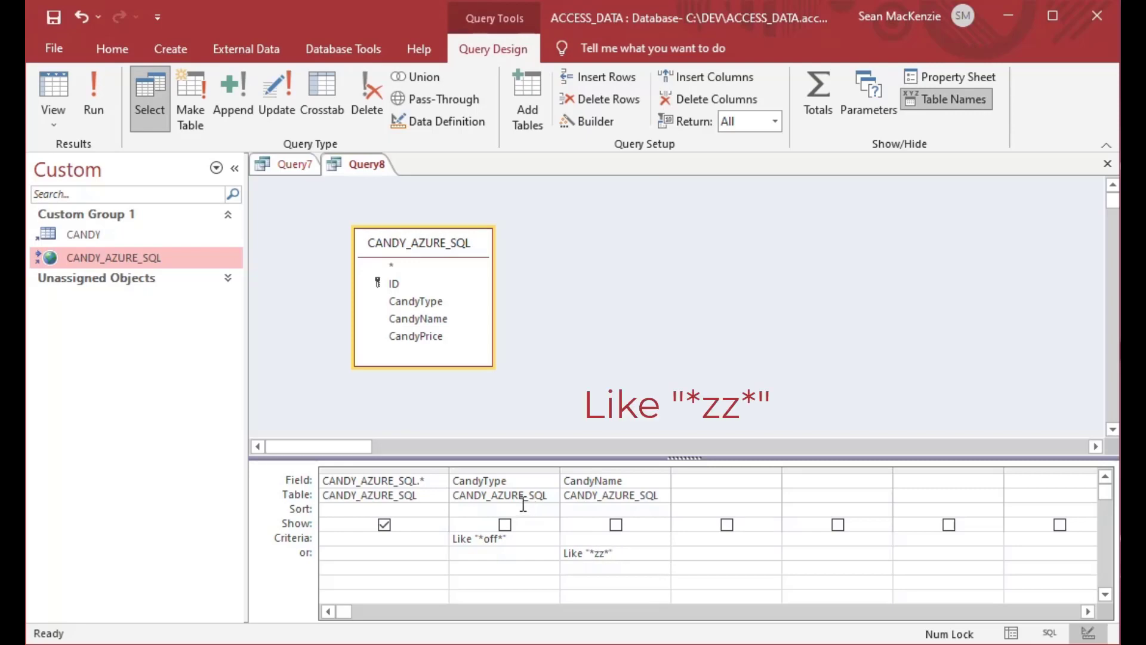
Show the query results and inspect the matches in Purple Fizzers and the first Toffee record
{"action": "left_click", "coordinate": [61, 93]}
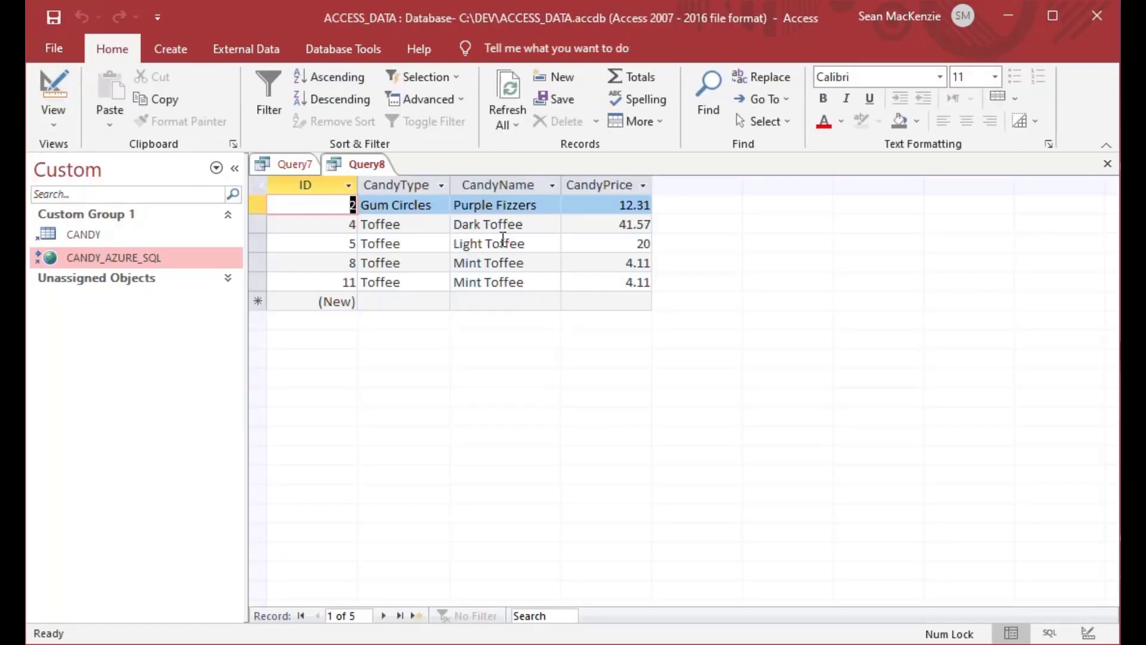
{"action": "left_click", "coordinate": [509, 205]}
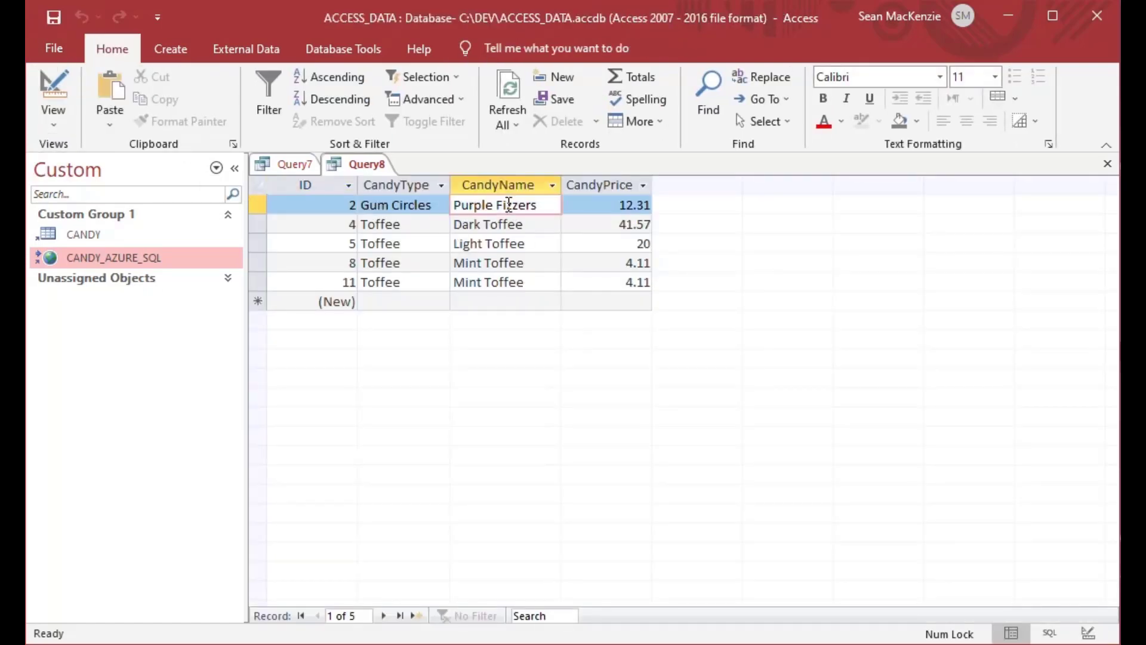
{"action": "left_click", "coordinate": [374, 225]}
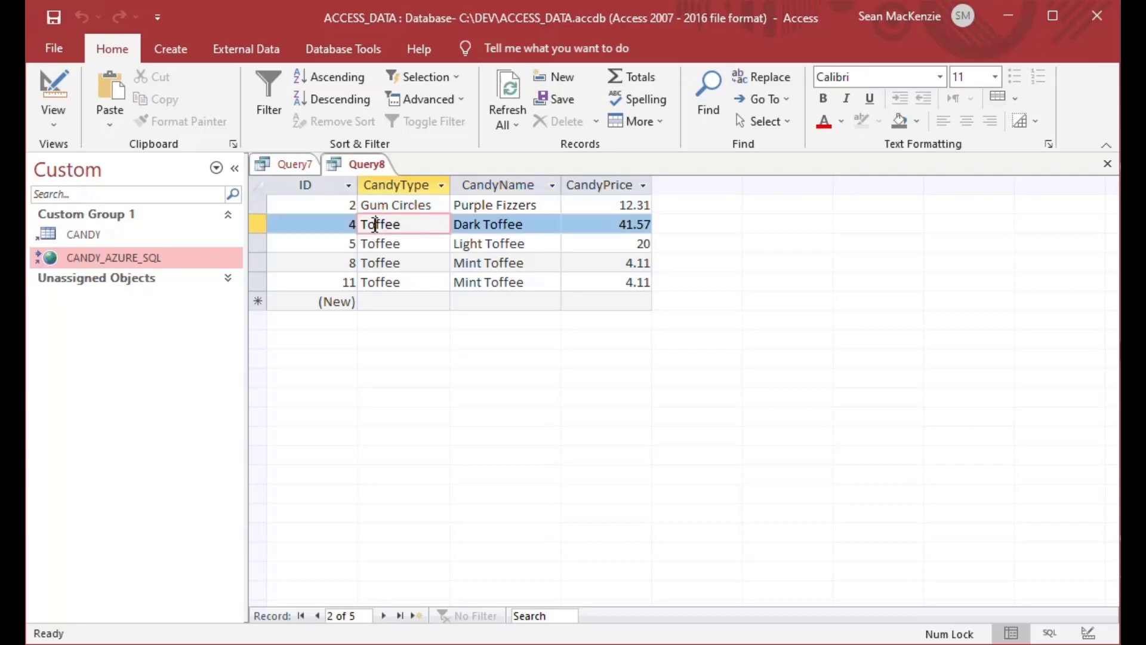
Return to the query design and remove the CandyName column with its "*zz*" criterion
{"action": "left_click", "coordinate": [55, 85]}
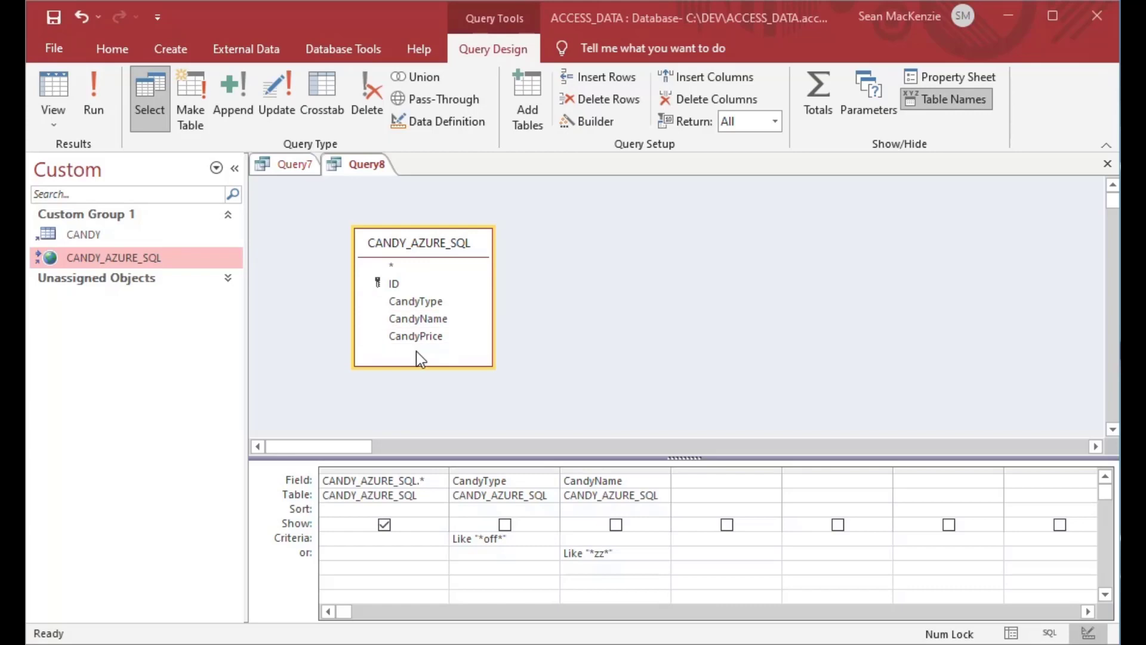
{"action": "left_click", "coordinate": [619, 469]}
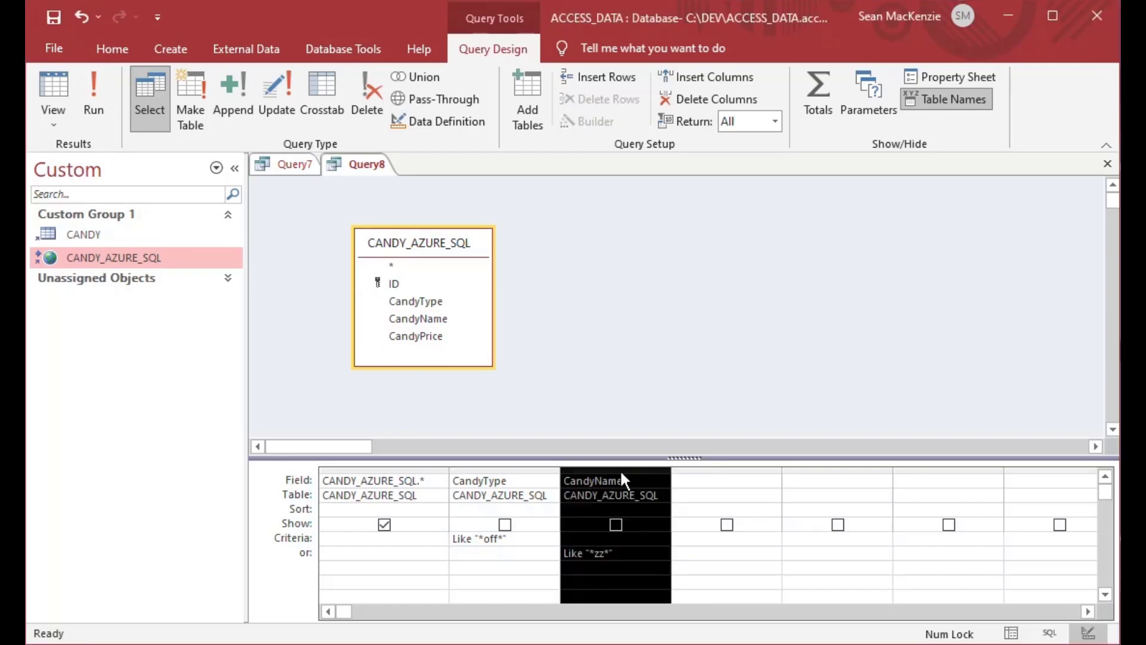
{"action": "key", "text": "Delete"}
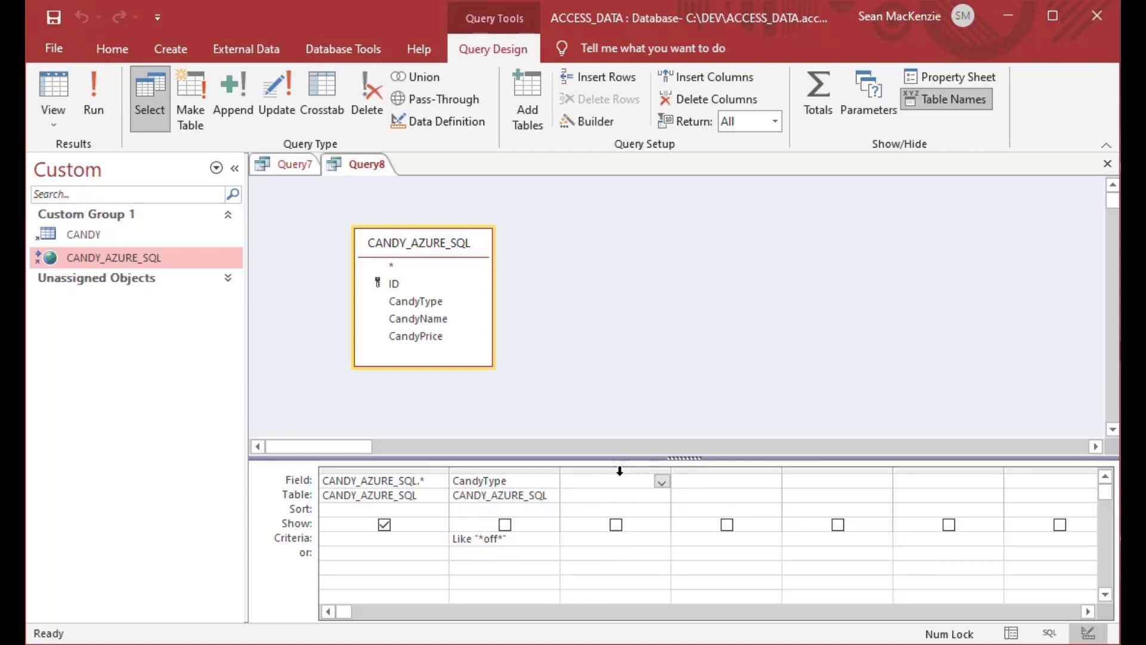
Replace both asterisks in the CANDY_AZURE_SQL query's CandyType criterion to read Like "%off%", check the results and return to the design
{"action": "left_click", "coordinate": [519, 538]}
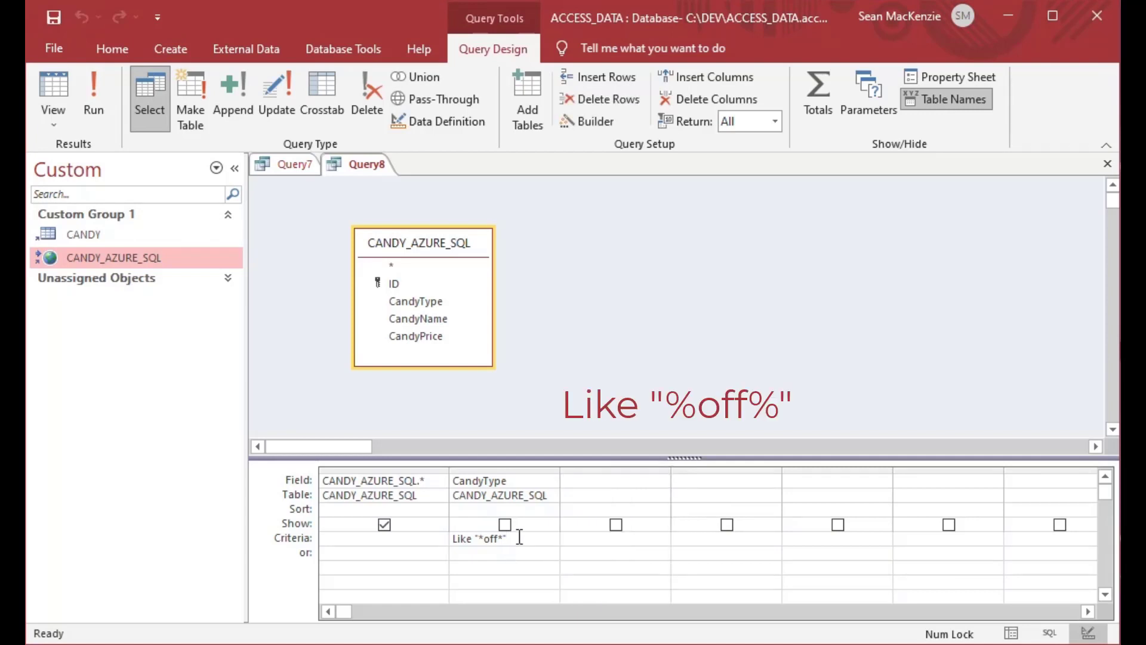
{"action": "key", "text": "Left"}
{"action": "key", "text": "Left"}
{"action": "key", "text": "Left"}
{"action": "key", "text": "Left"}
{"action": "key", "text": "Left"}
{"action": "key", "text": "Left"}
{"action": "key", "text": "Delete"}
{"action": "type", "text": "%"}
{"action": "key", "text": "Delete"}
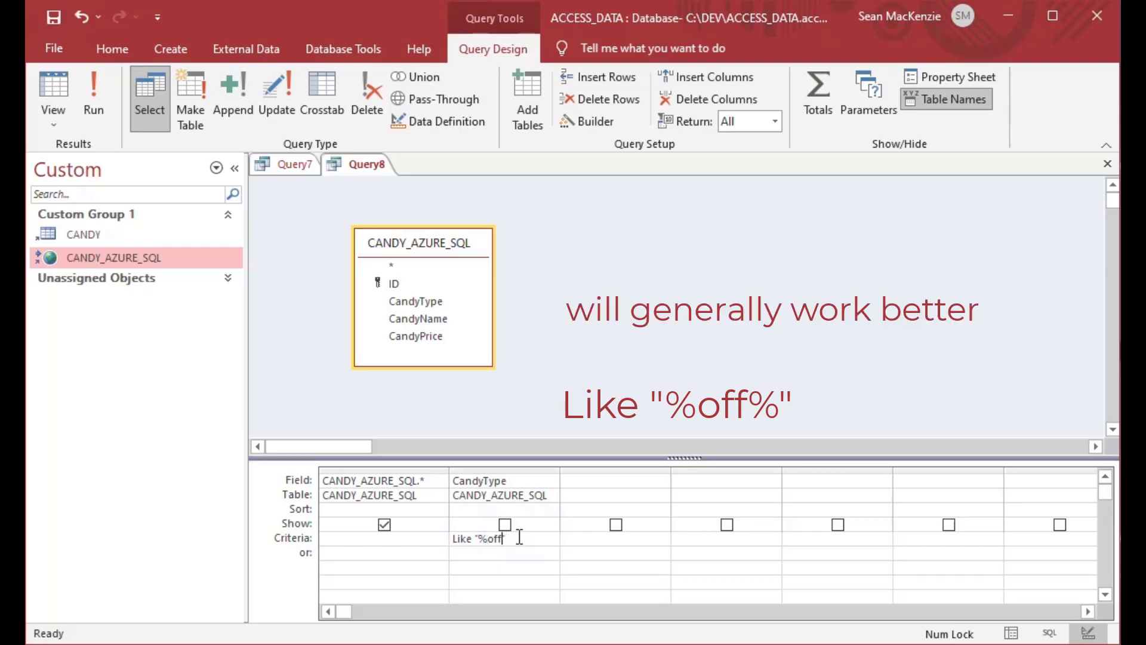
{"action": "type", "text": "%"}
{"action": "left_click", "coordinate": [48, 91]}
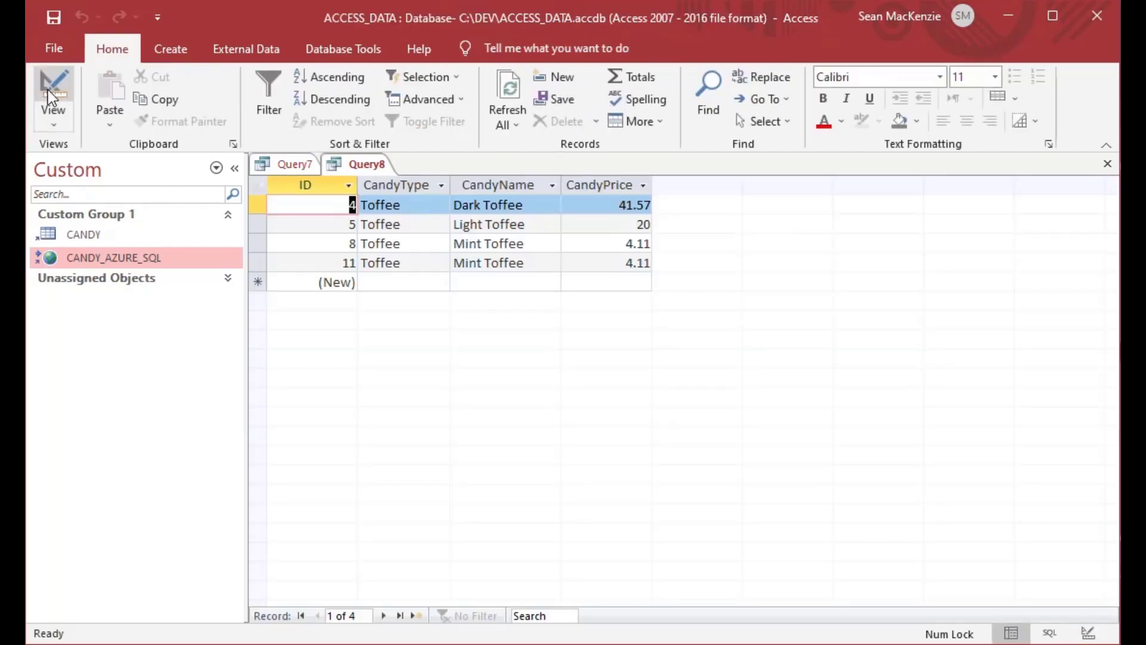
{"action": "left_click", "coordinate": [48, 91]}
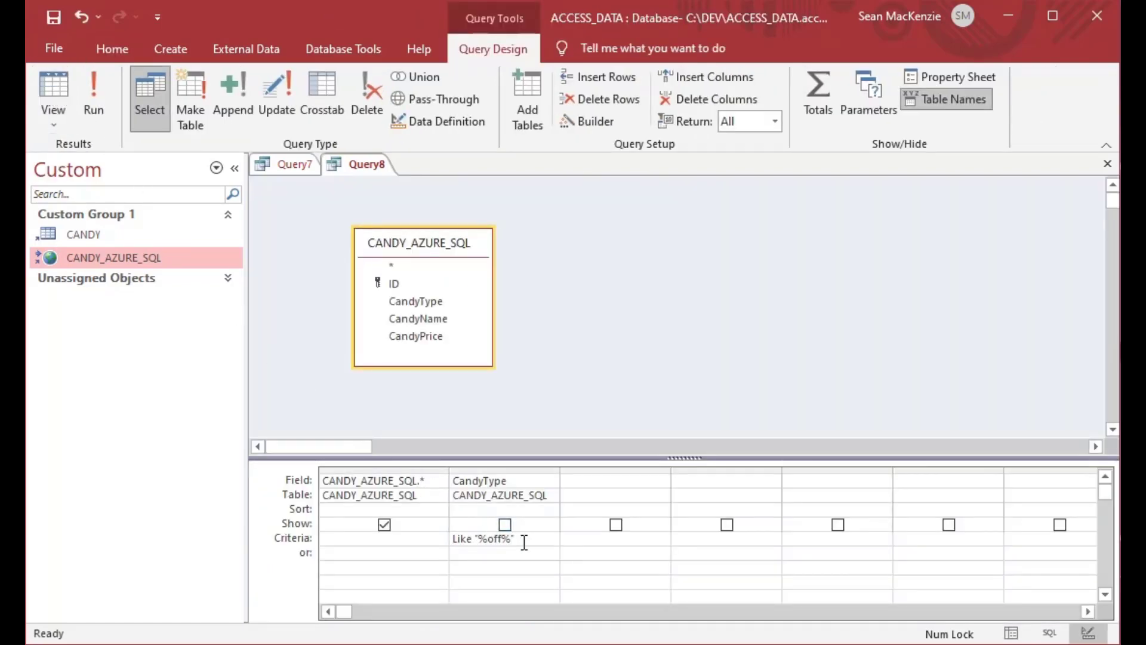
Replace the double quotes in the CandyType criterion with single quotes to read Like '%off%', check the results and return to the design
{"action": "key", "text": "BackSpace"}
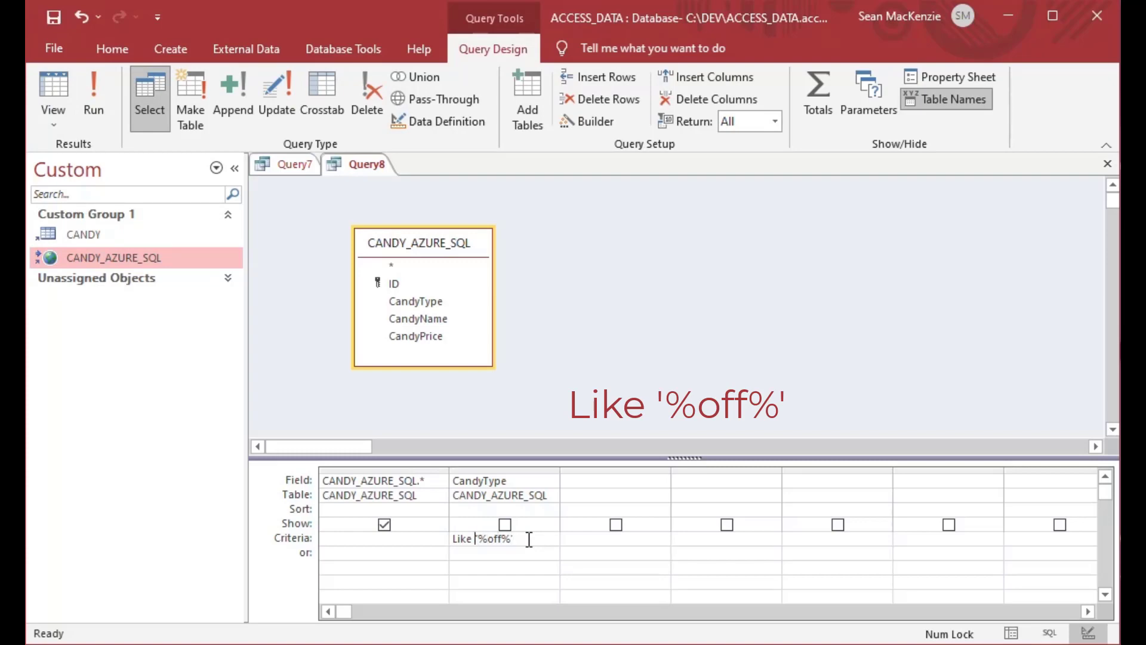
{"action": "key", "text": "Left"}
{"action": "key", "text": "Left"}
{"action": "key", "text": "Left"}
{"action": "key", "text": "Left"}
{"action": "key", "text": "Left"}
{"action": "key", "text": "Left"}
{"action": "key", "text": "BackSpace"}
{"action": "type", "text": "'"}
{"action": "left_click", "coordinate": [58, 84]}
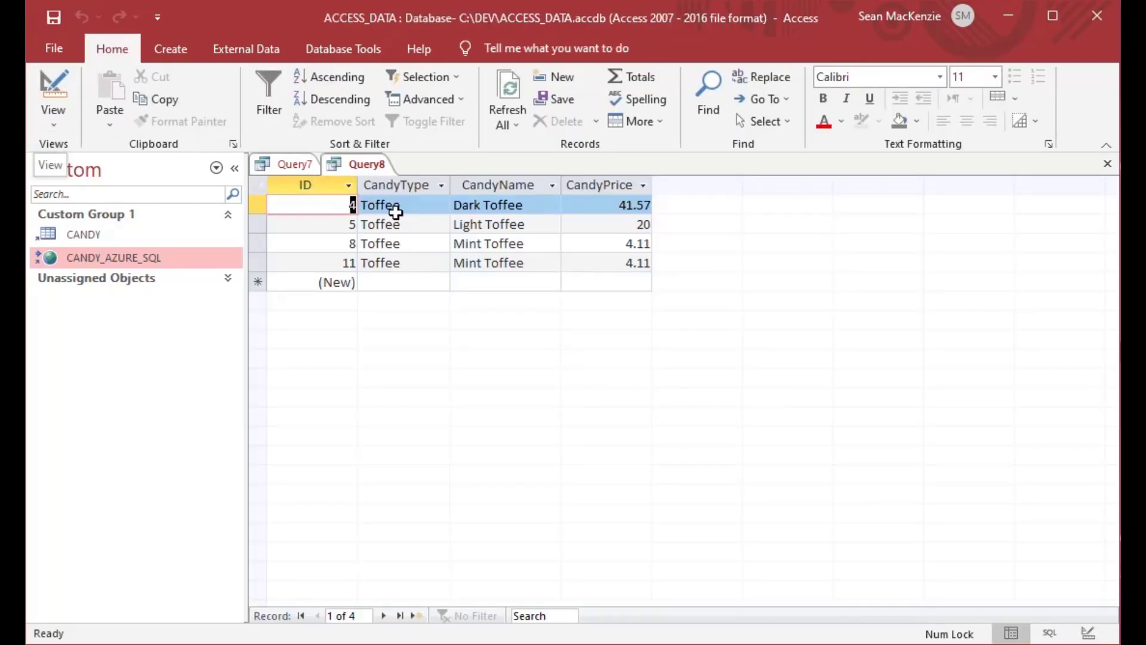
{"action": "left_click", "coordinate": [54, 85]}
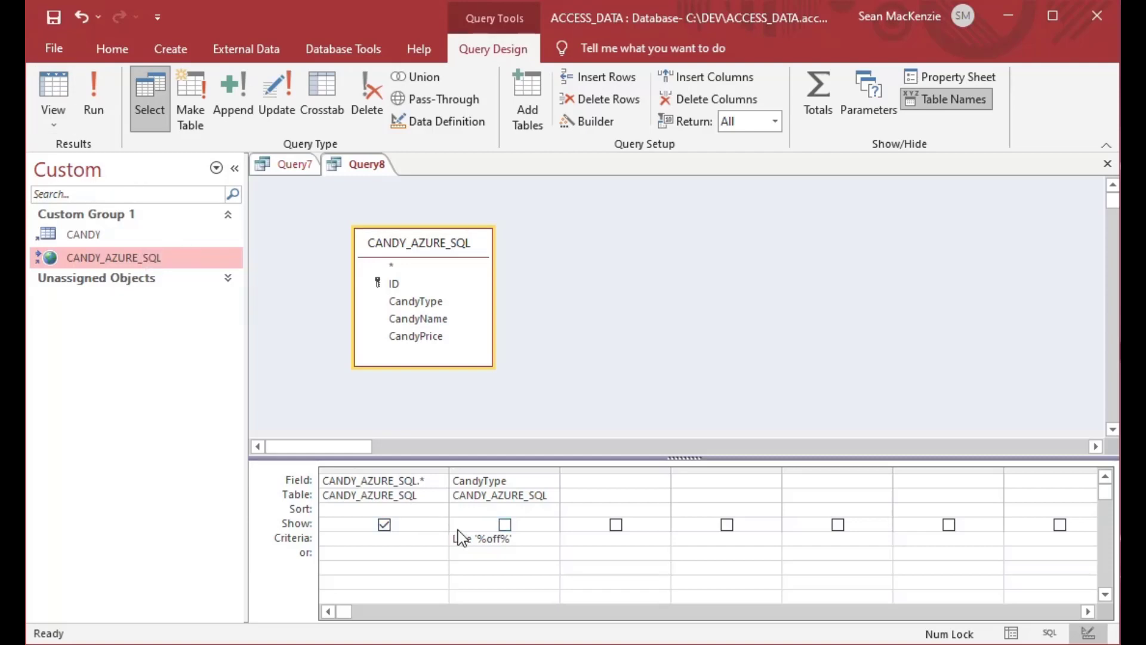
Set the CandyType criterion to Like 'Tof_ee', show the query results and return to the design
{"action": "left_click", "coordinate": [508, 539]}
{"action": "key", "text": "BackSpace"}
{"action": "key", "text": "BackSpace"}
{"action": "key", "text": "BackSpace"}
{"action": "key", "text": "BackSpace"}
{"action": "key", "text": "BackSpace"}
{"action": "key", "text": "BackSpace"}
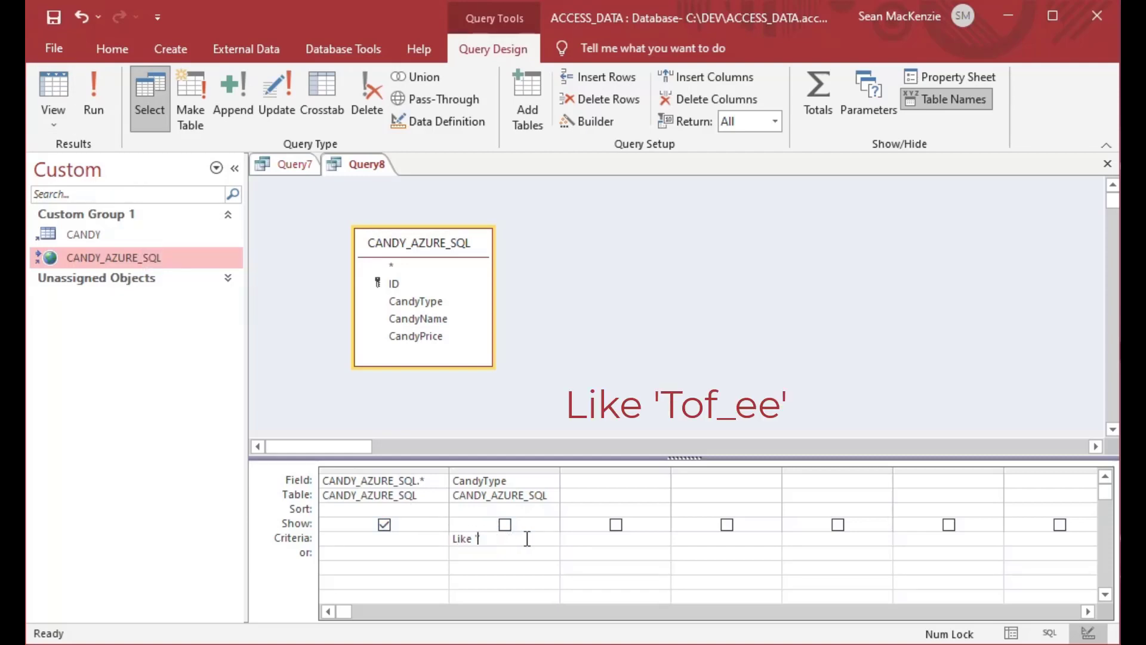
{"action": "type", "text": "Tof_ee'"}
{"action": "left_click", "coordinate": [53, 89]}
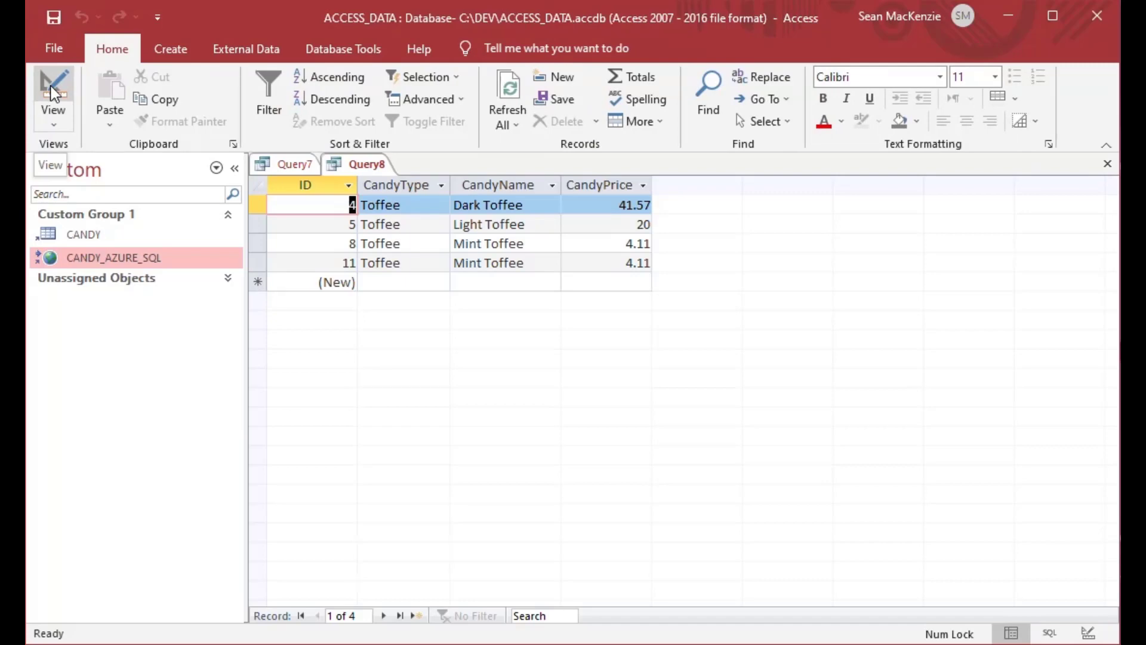
{"action": "left_click", "coordinate": [53, 89]}
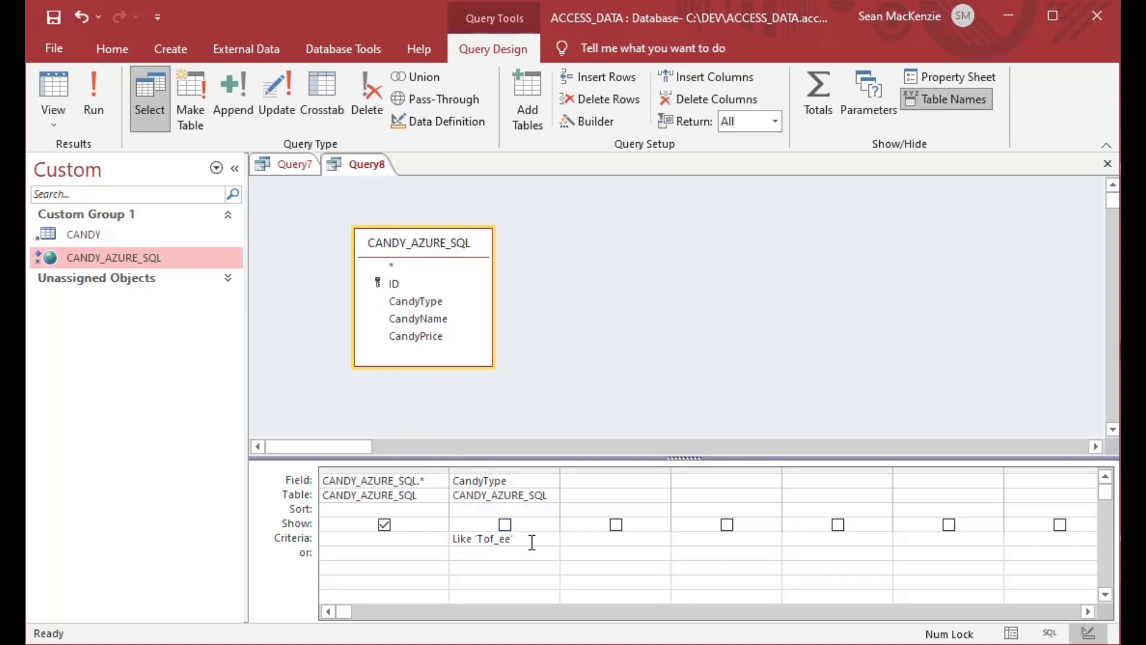
Change the operator in the CandyType criterion to read ALike 'Tof_ee', check the results and return to the design
{"action": "left_click", "coordinate": [456, 539]}
{"action": "type", "text": "A"}
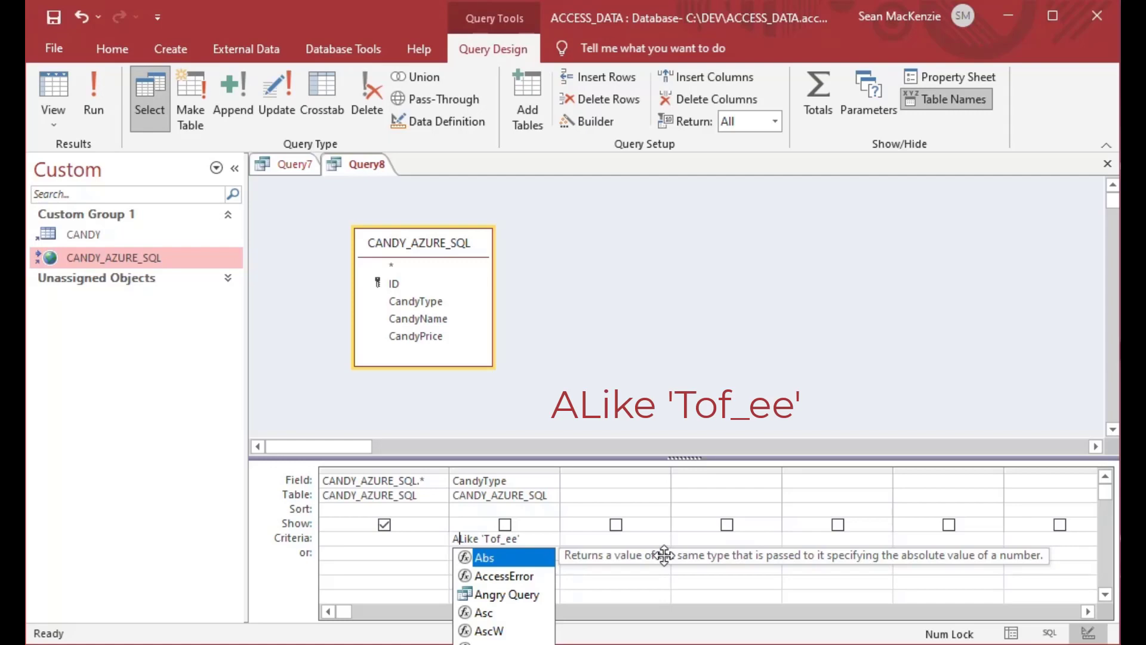
{"action": "left_click", "coordinate": [613, 541]}
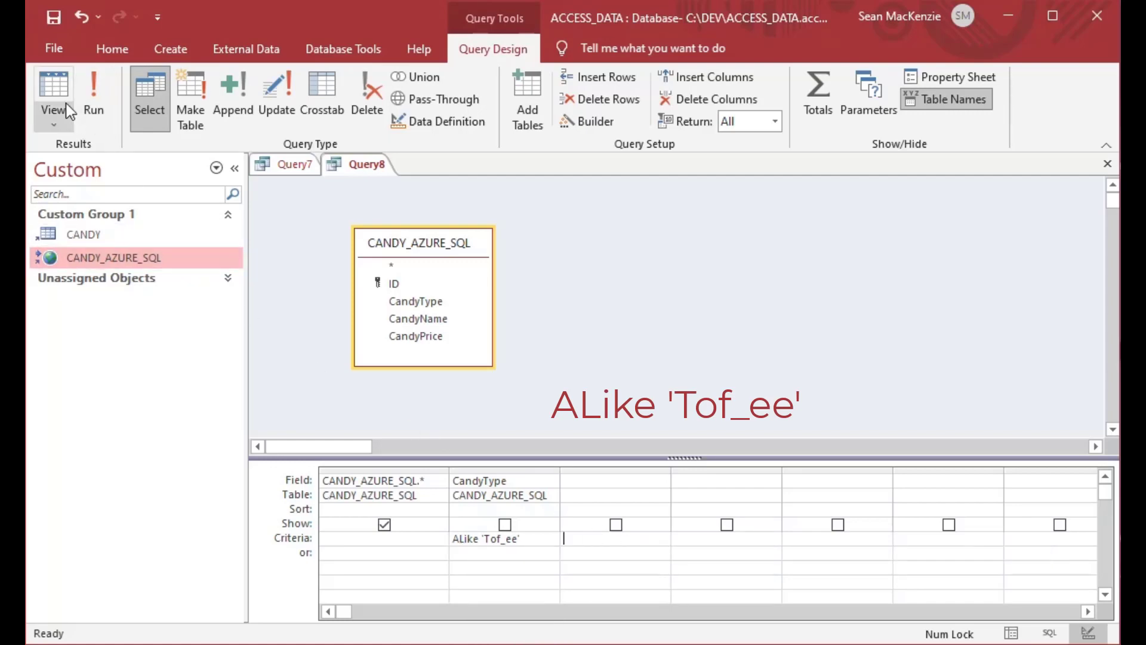
{"action": "left_click", "coordinate": [52, 84]}
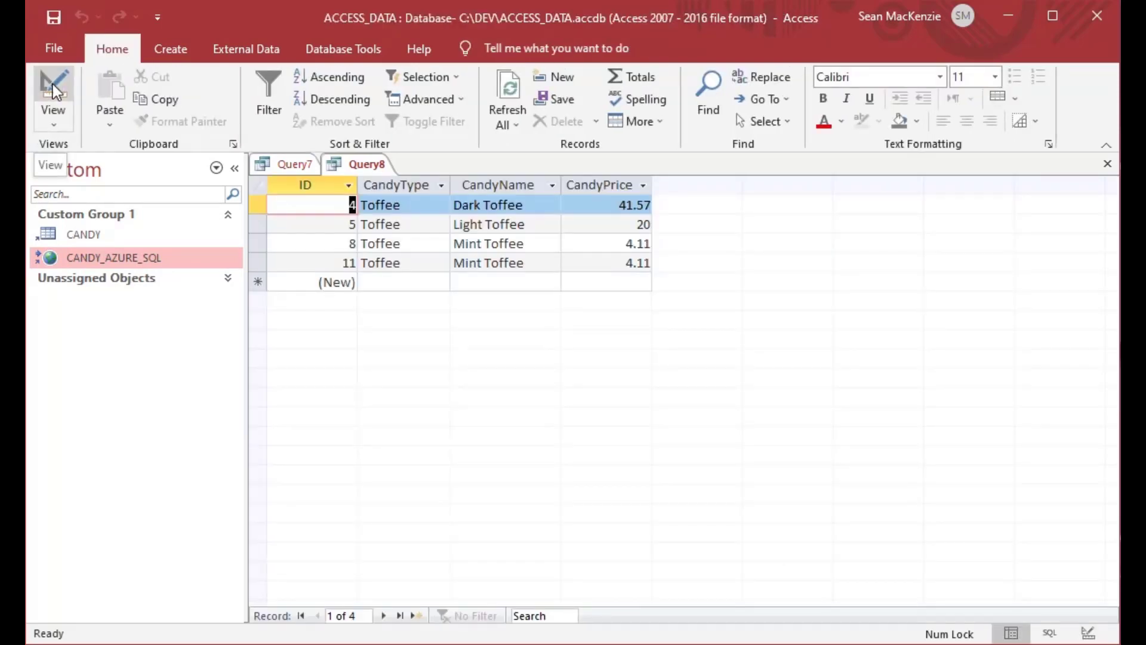
{"action": "left_click", "coordinate": [53, 84]}
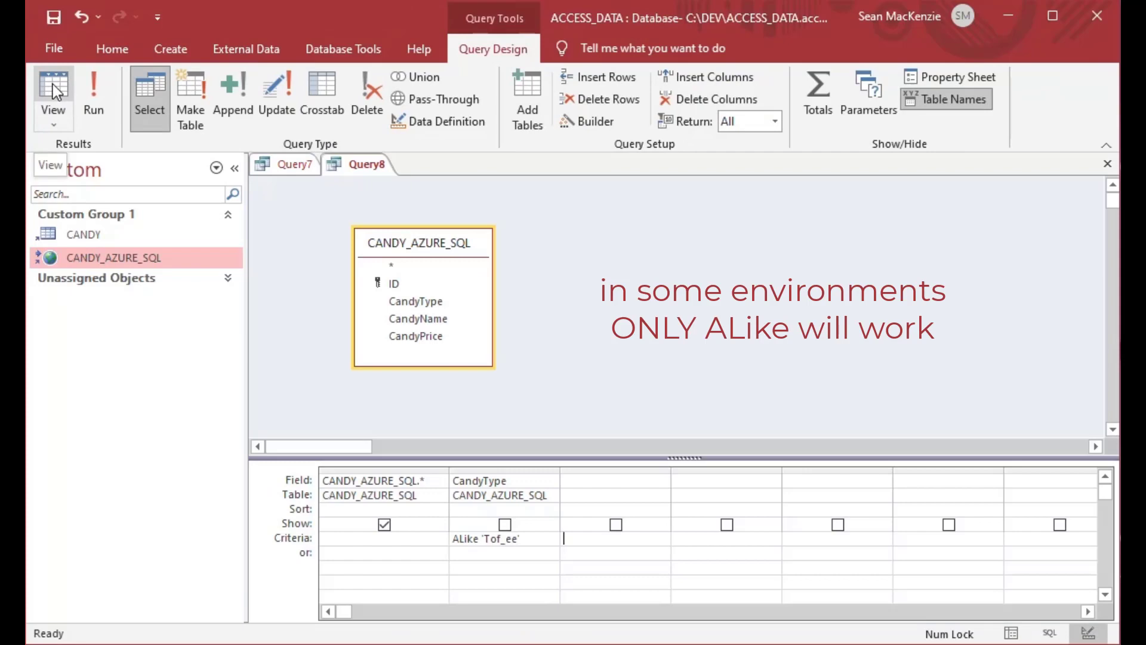
Set the CandyType criterion to ALike '%fee', show the query results and return to the design
{"action": "left_click", "coordinate": [519, 538]}
{"action": "key", "text": "BackSpace"}
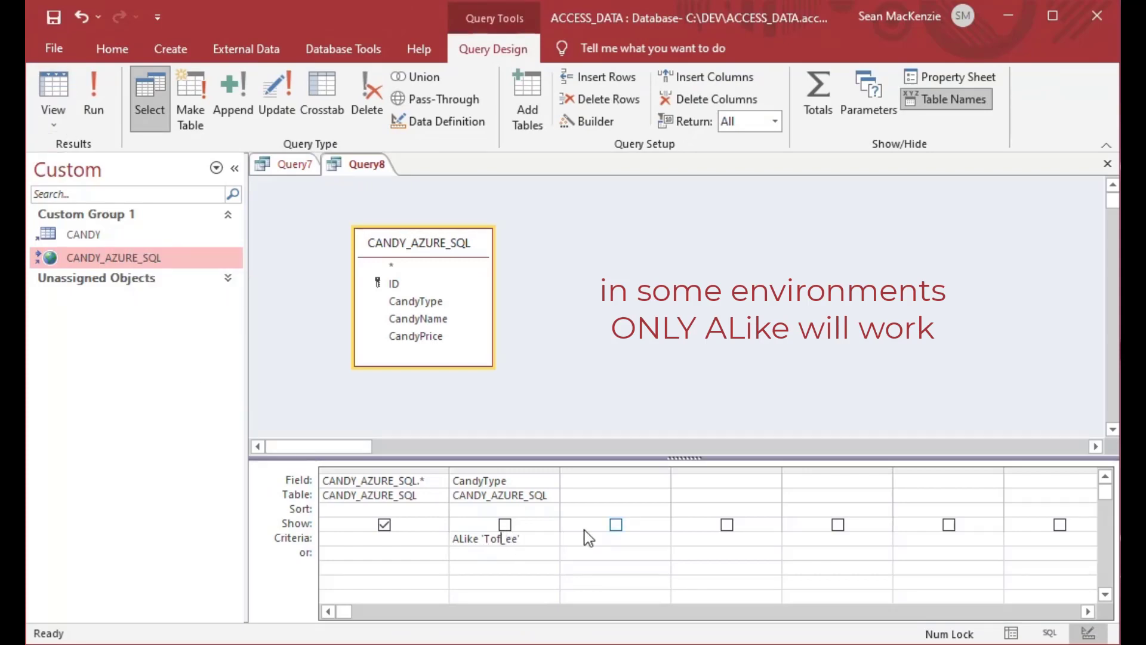
{"action": "key", "text": "BackSpace"}
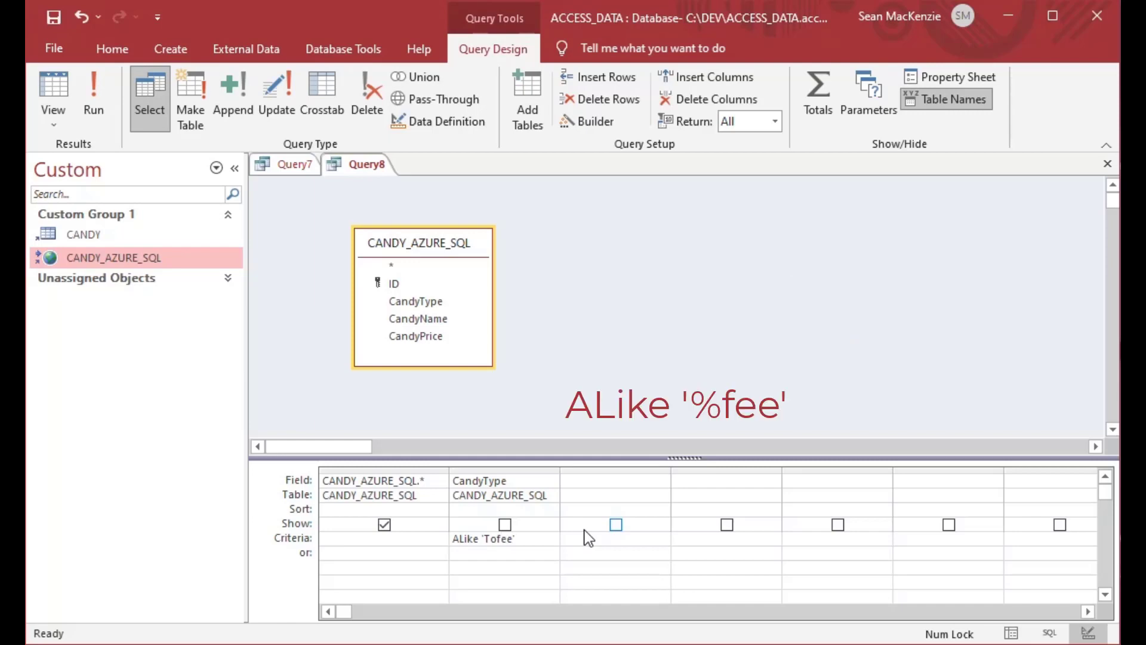
{"action": "type", "text": "f"}
{"action": "key", "text": "BackSpace"}
{"action": "key", "text": "BackSpace"}
{"action": "key", "text": "BackSpace"}
{"action": "type", "text": "%"}
{"action": "left_click", "coordinate": [55, 89]}
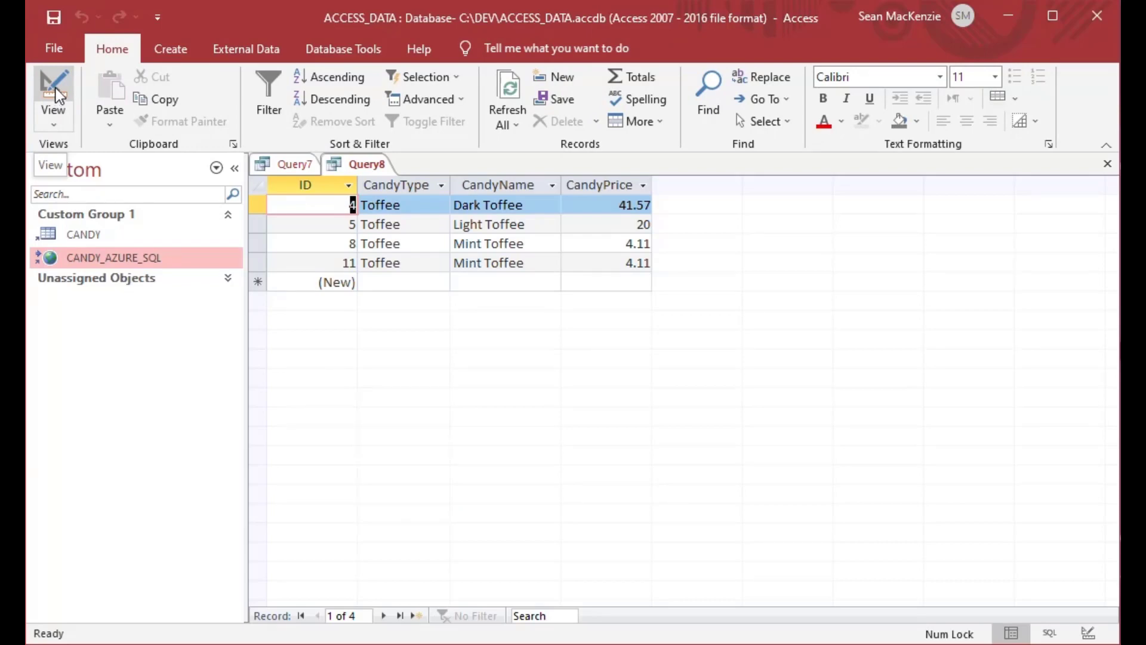
{"action": "left_click", "coordinate": [56, 88]}
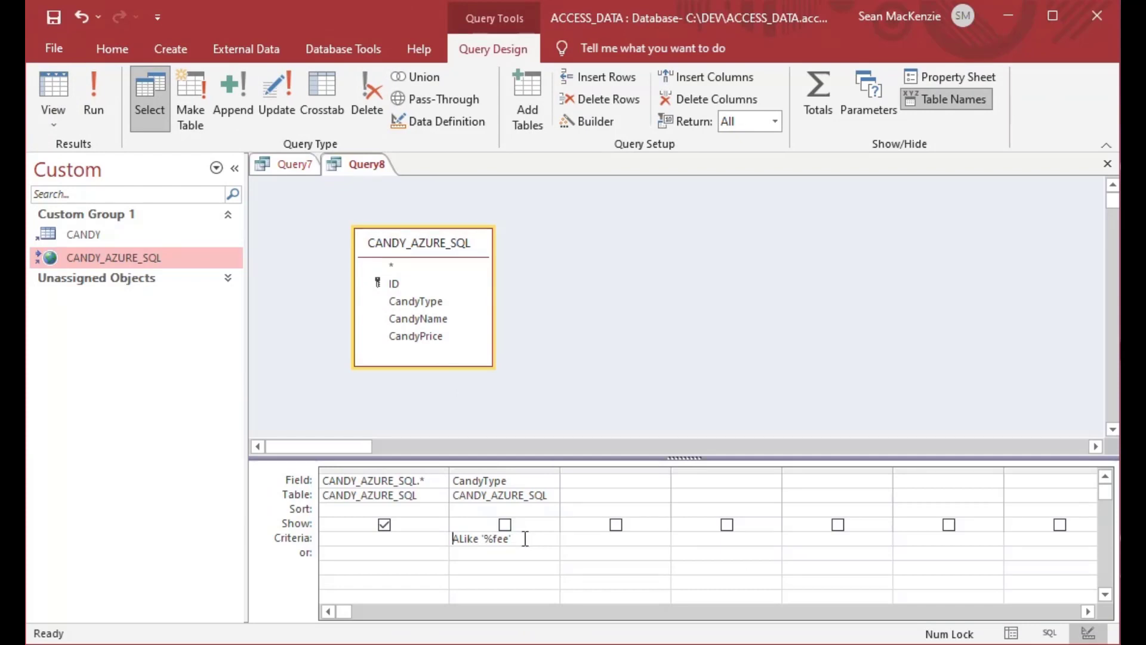
Change the criteria column's field to CandyName
{"action": "left_click", "coordinate": [524, 480]}
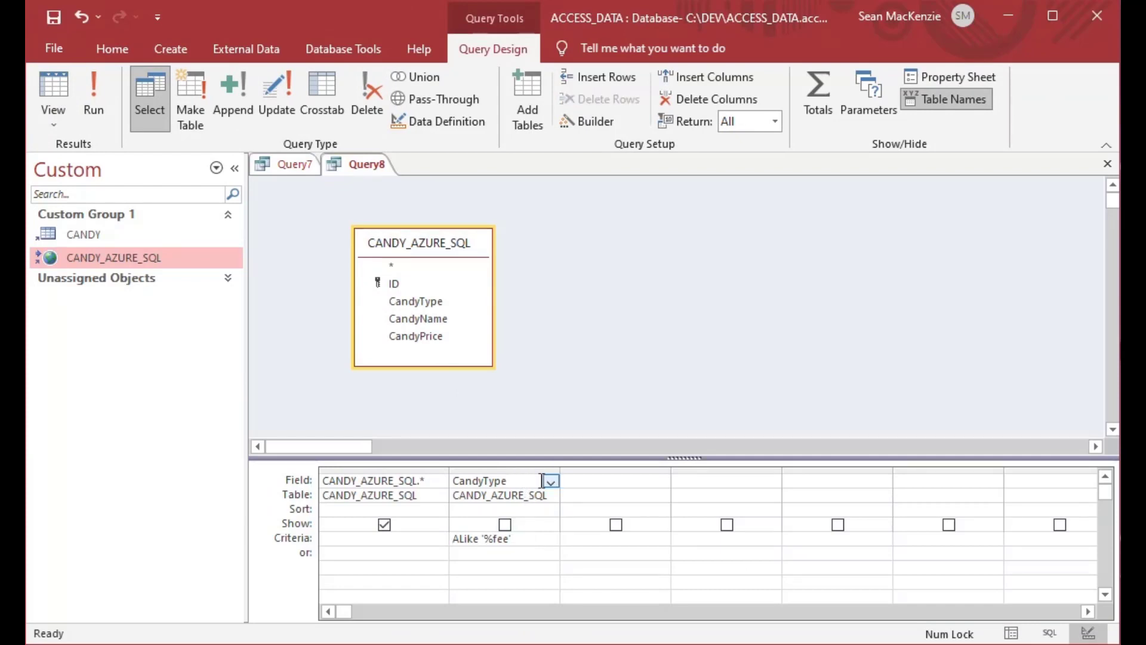
{"action": "left_click", "coordinate": [550, 481]}
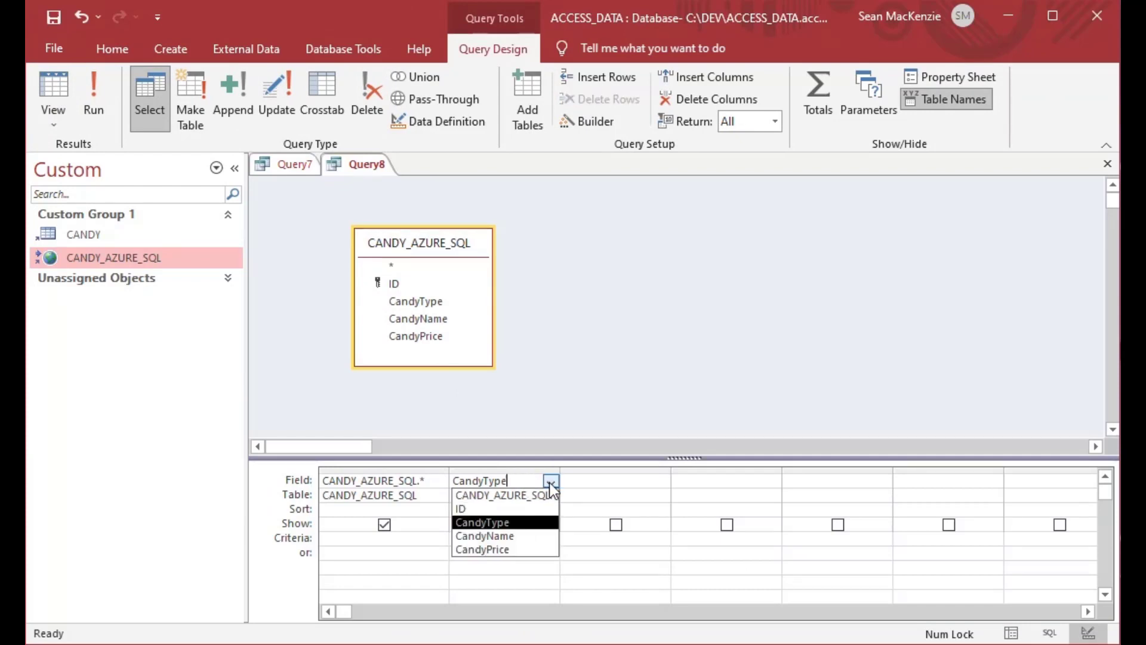
{"action": "left_click", "coordinate": [513, 536]}
Set the CandyName criterion to ALike 'Dark%', show the query results and return to the design
{"action": "left_click", "coordinate": [524, 538]}
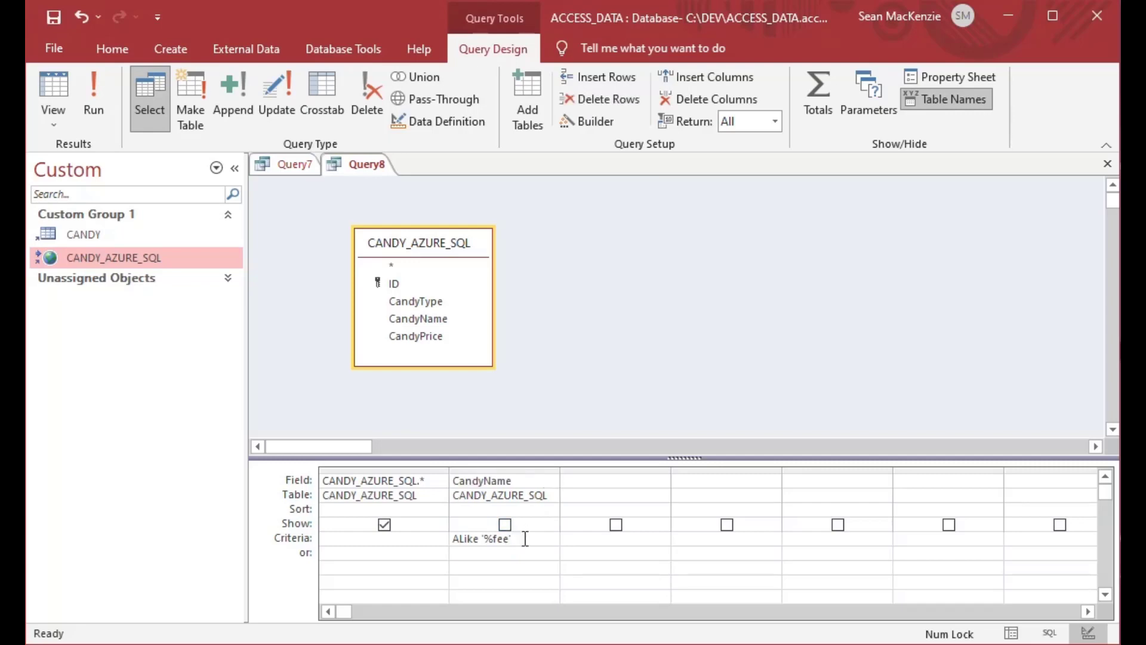
{"action": "key", "text": "BackSpace"}
{"action": "key", "text": "BackSpace"}
{"action": "key", "text": "BackSpace"}
{"action": "key", "text": "BackSpace"}
{"action": "type", "text": "Dark"}
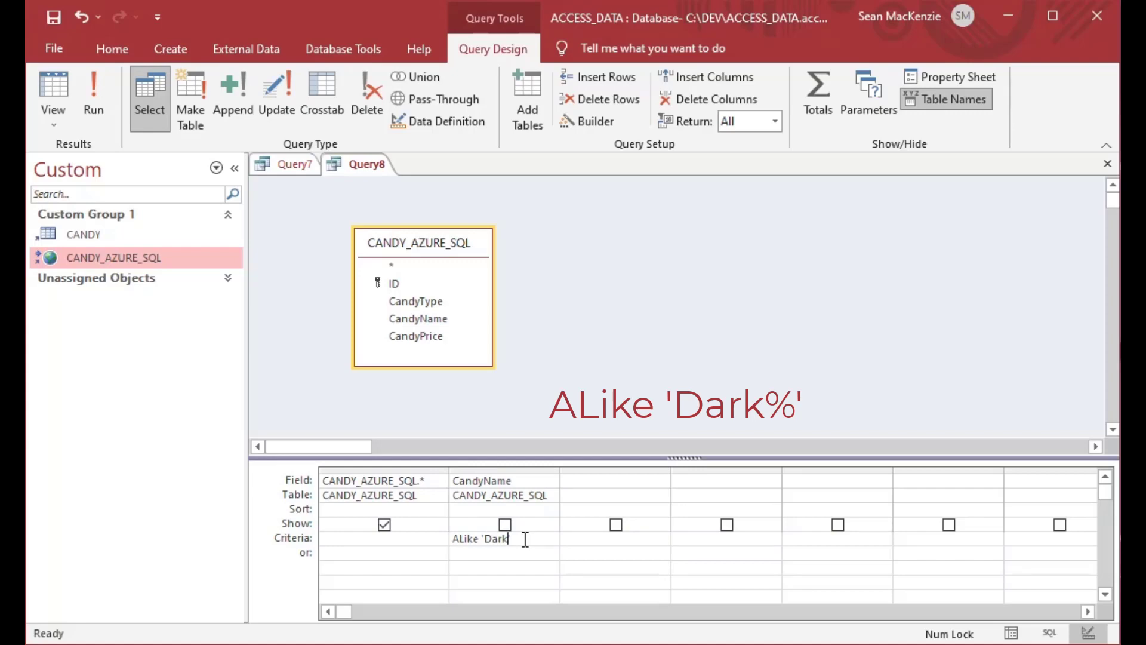
{"action": "type", "text": "%'"}
{"action": "left_click", "coordinate": [52, 87]}
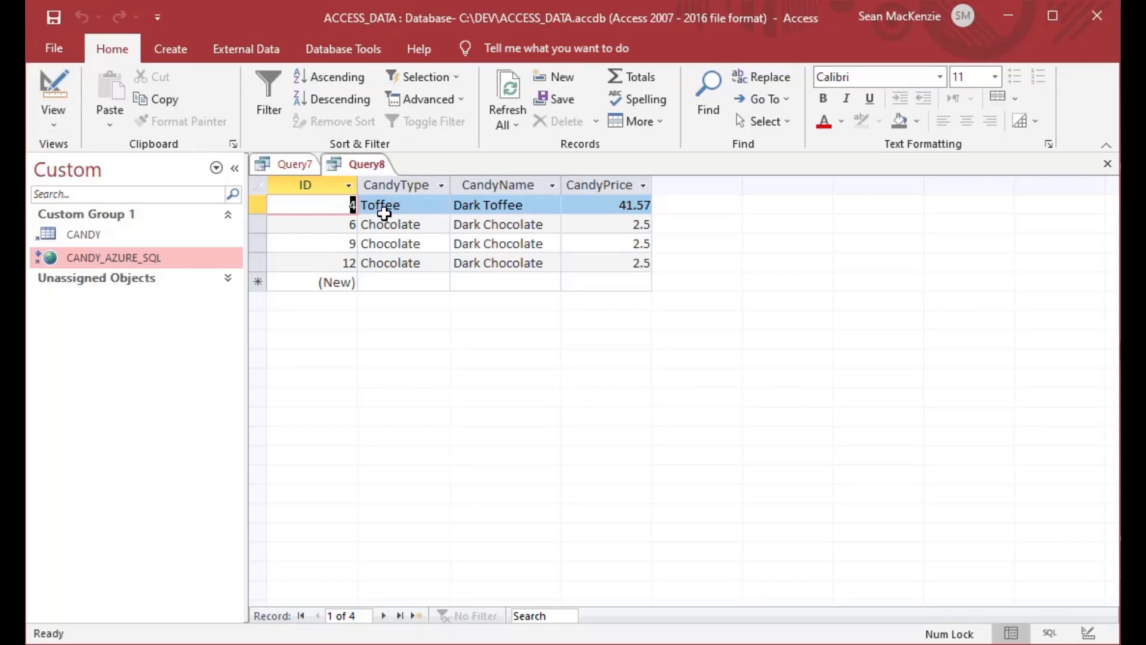
{"action": "left_click", "coordinate": [52, 90]}
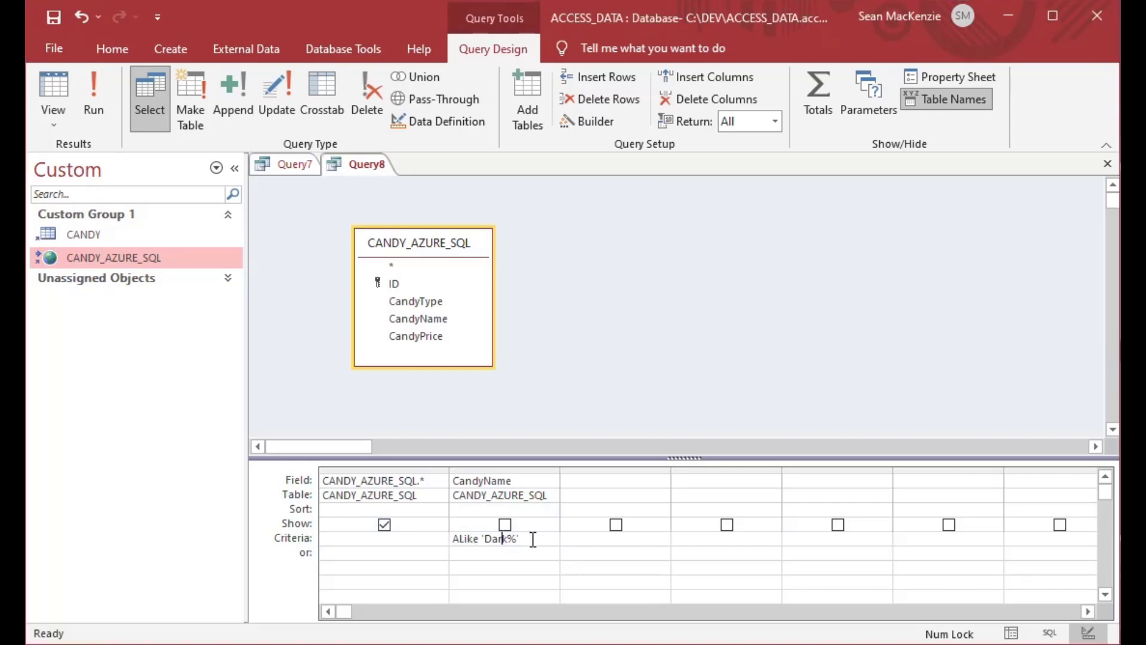
Change the criteria column's field back to CandyType
{"action": "type", "text": "k"}
{"action": "left_click", "coordinate": [515, 481]}
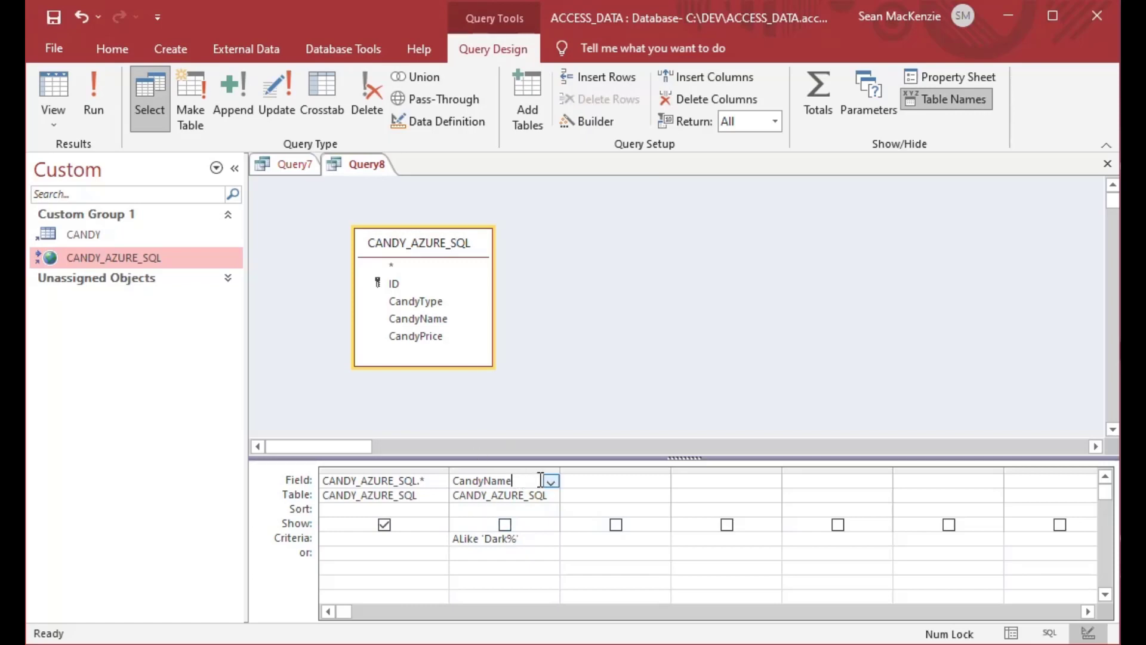
{"action": "left_click", "coordinate": [548, 481]}
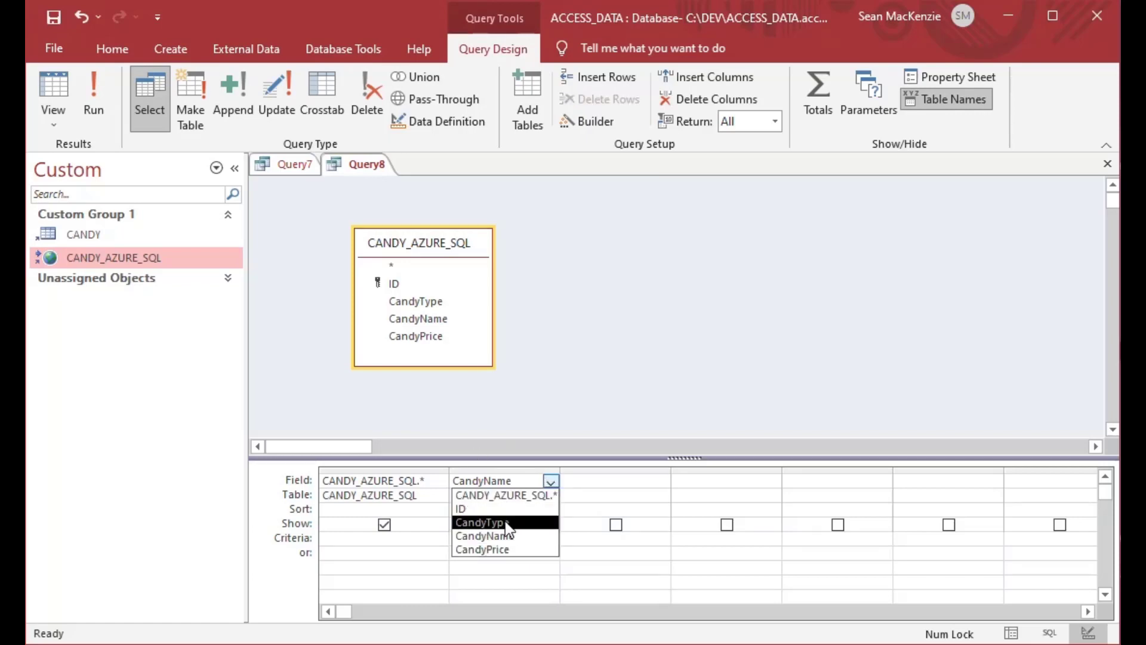
{"action": "left_click", "coordinate": [505, 522]}
Set the CandyType criterion to ALike 'Tof?ee', check the query results and return to the design
{"action": "left_click", "coordinate": [529, 539]}
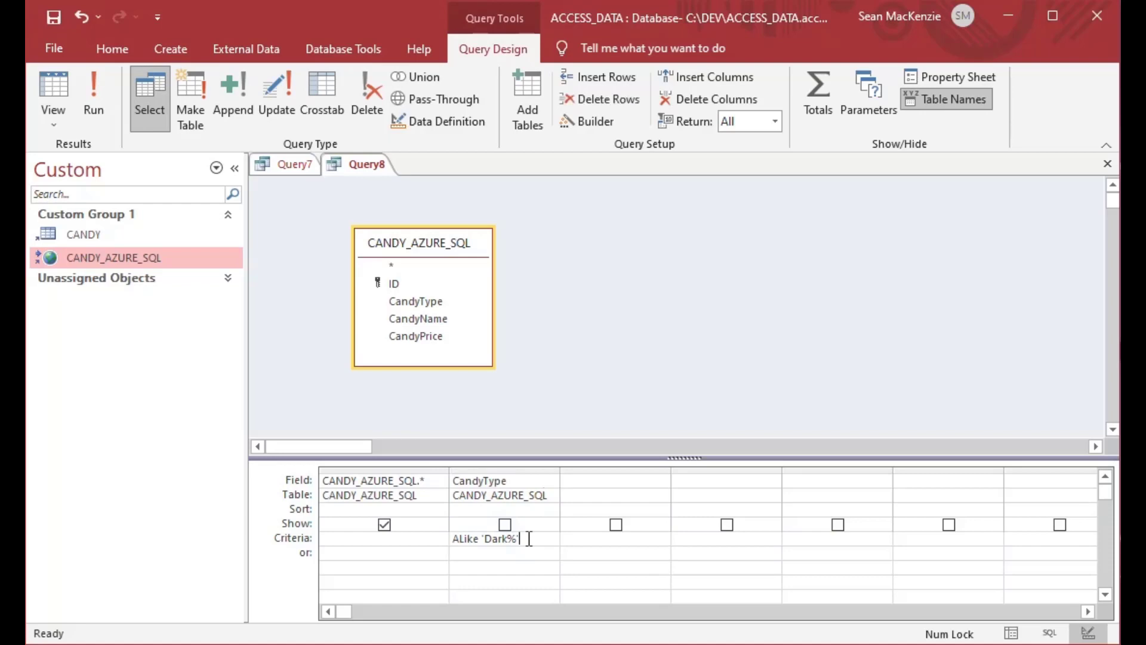
{"action": "key", "text": "BackSpace"}
{"action": "key", "text": "BackSpace"}
{"action": "key", "text": "BackSpace"}
{"action": "key", "text": "BackSpace"}
{"action": "key", "text": "BackSpace"}
{"action": "key", "text": "BackSpace"}
{"action": "type", "text": "Tof"}
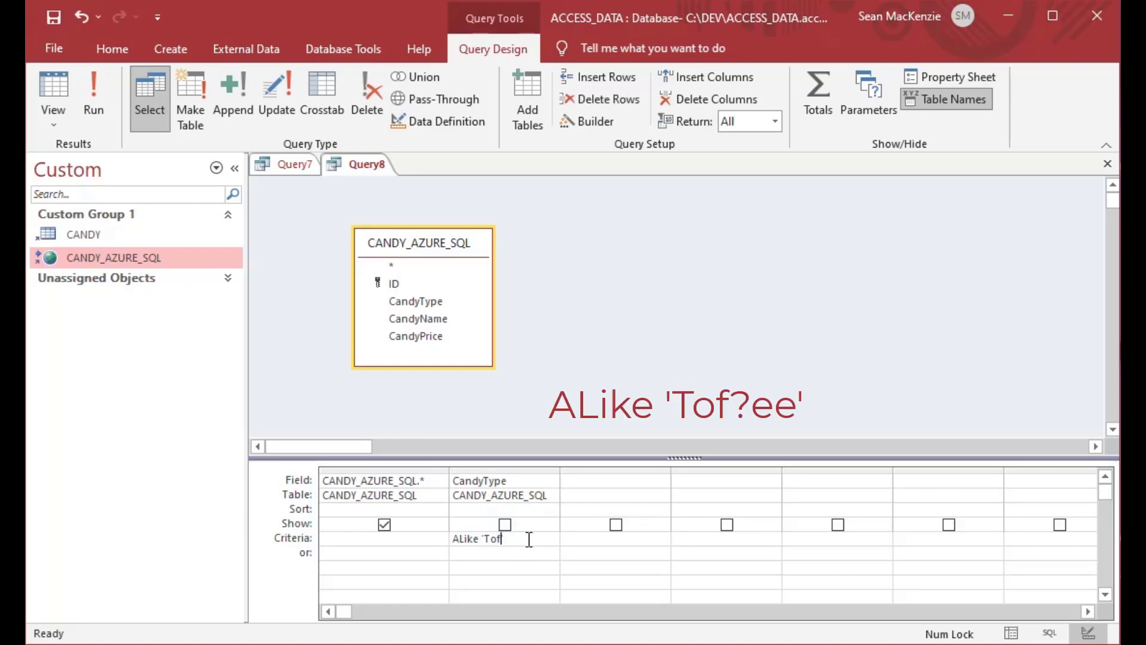
{"action": "type", "text": "?ee"}
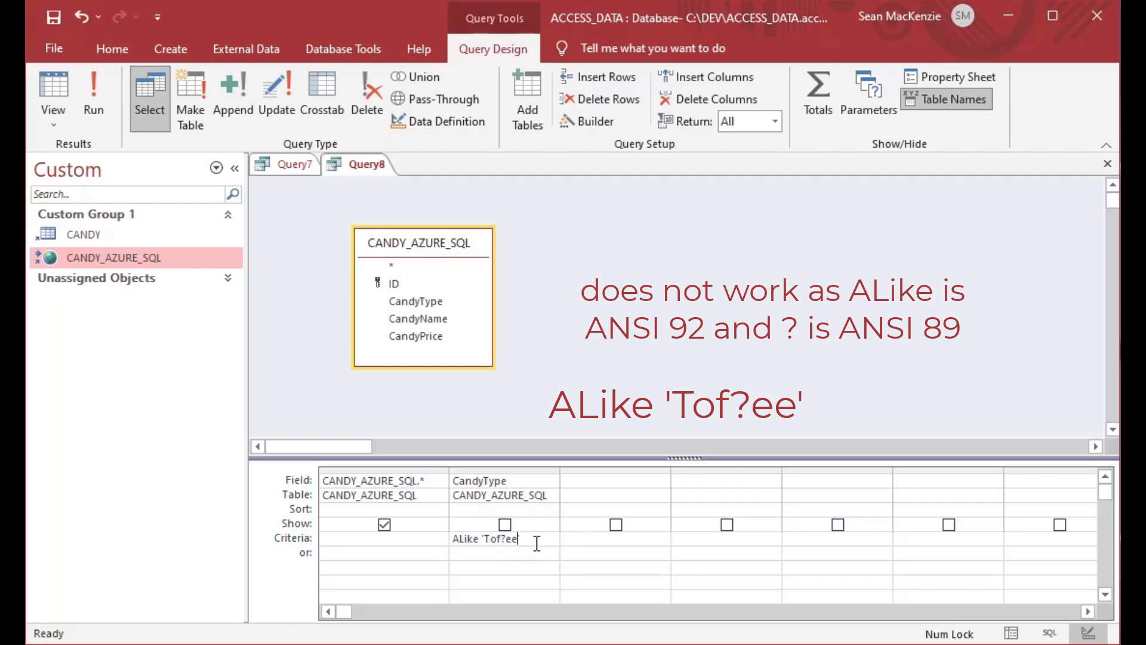
{"action": "left_click", "coordinate": [49, 88]}
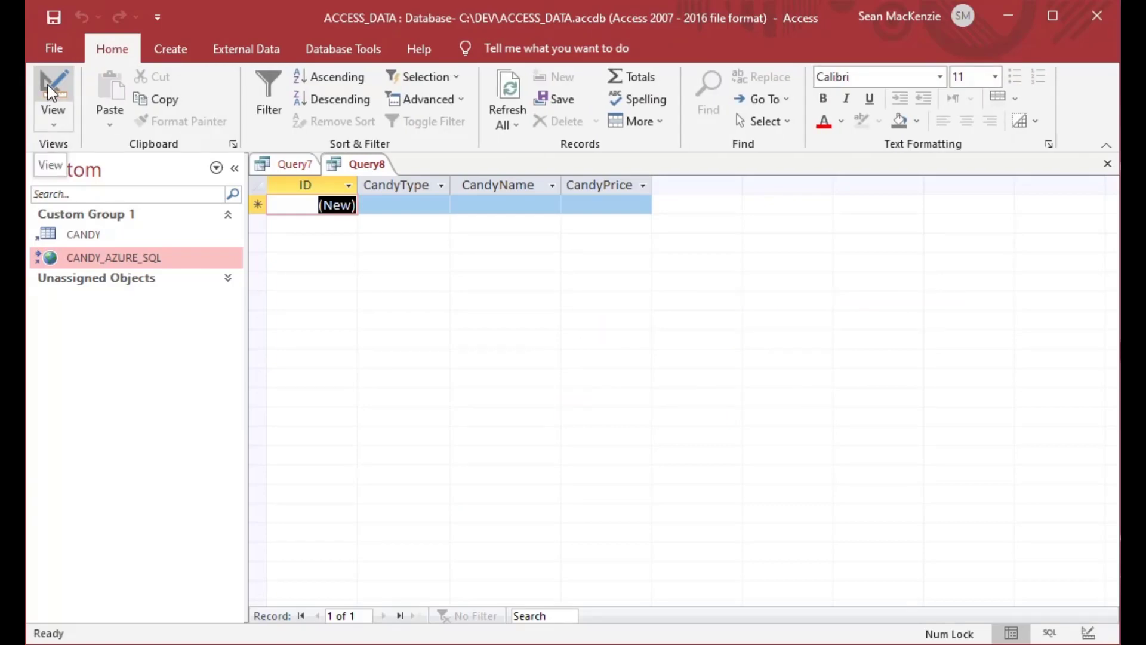
{"action": "left_click", "coordinate": [49, 88]}
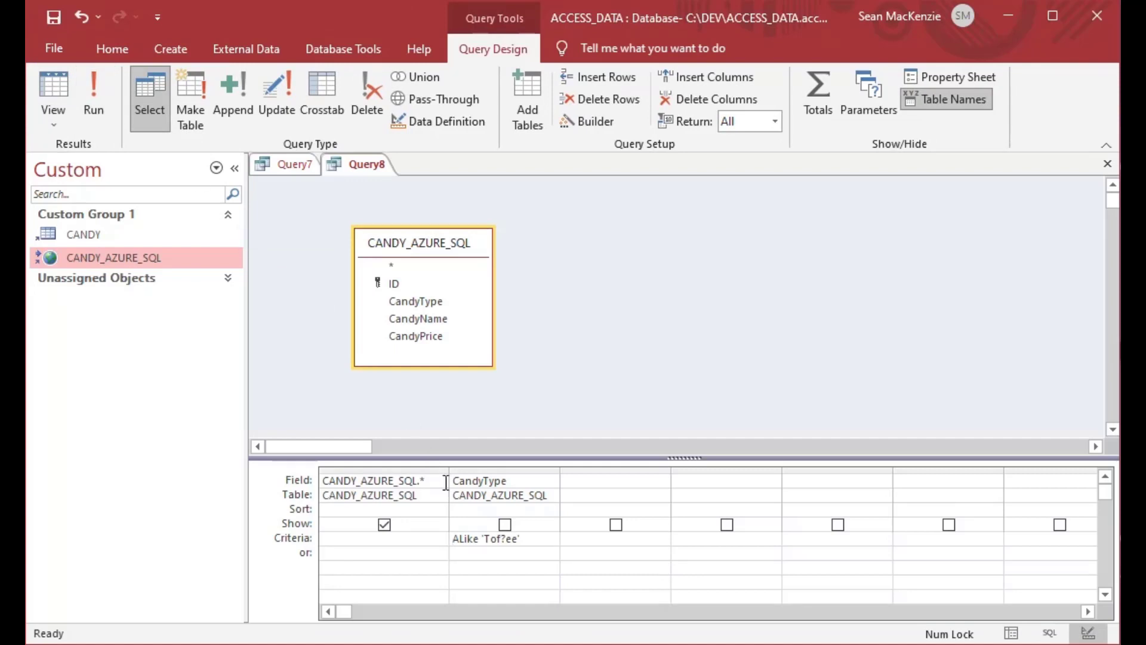
Change ALike to Like so the CandyType criterion reads Like 'Tof?ee', check the results and return to the design
{"action": "left_click", "coordinate": [458, 538]}
{"action": "key", "text": "BackSpace"}
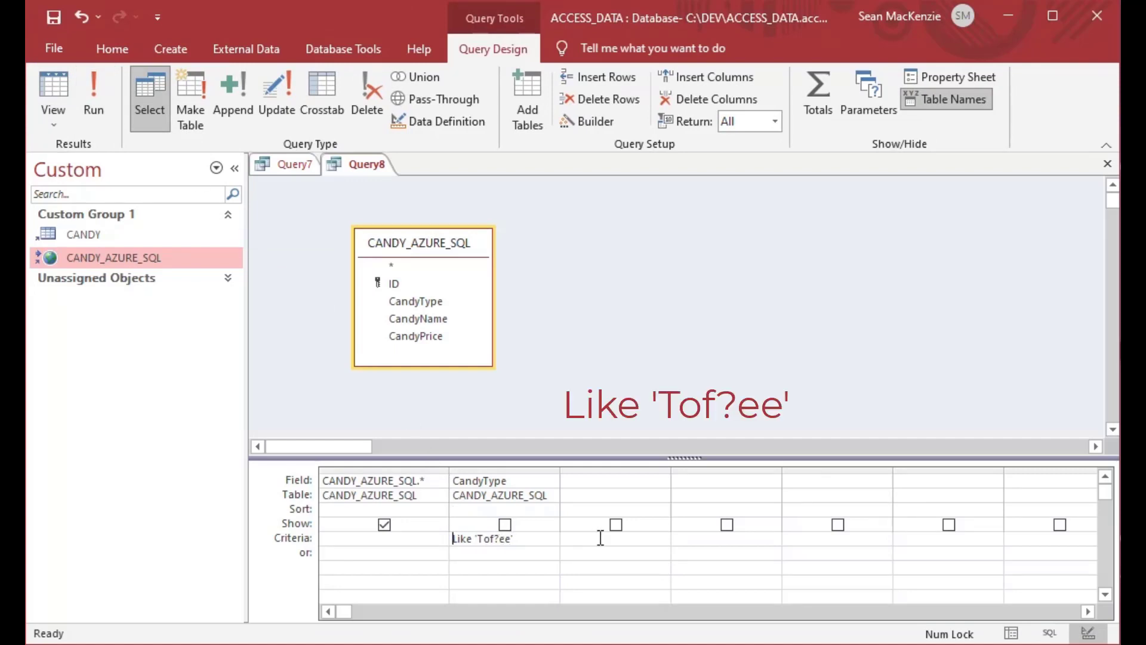
{"action": "left_click", "coordinate": [50, 90]}
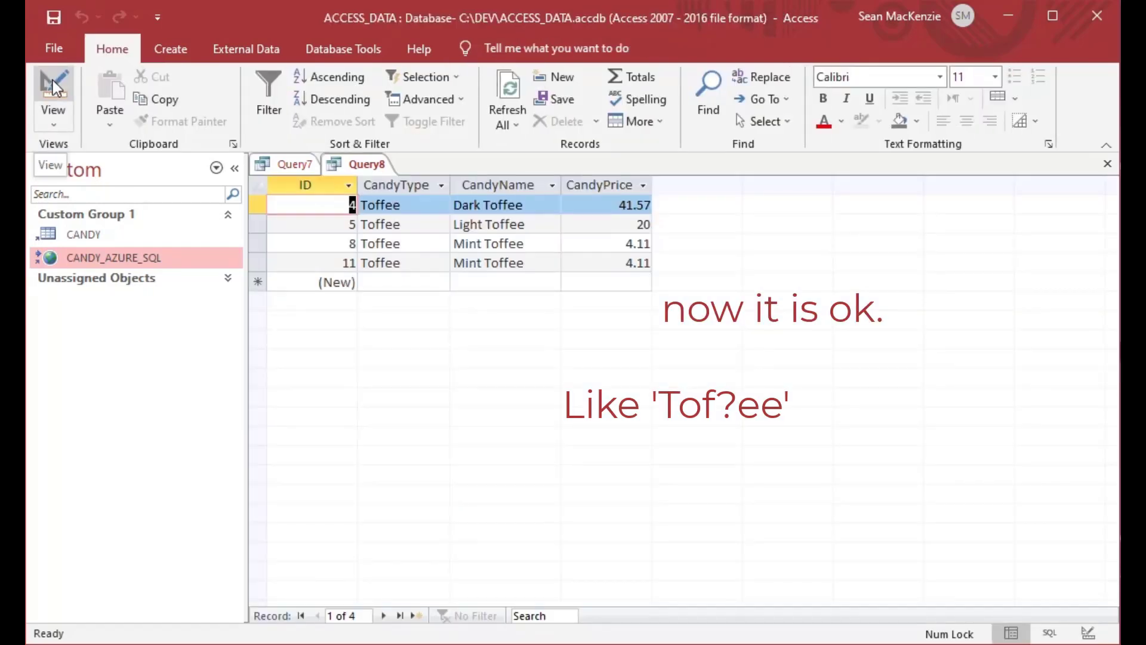
{"action": "left_click", "coordinate": [52, 80]}
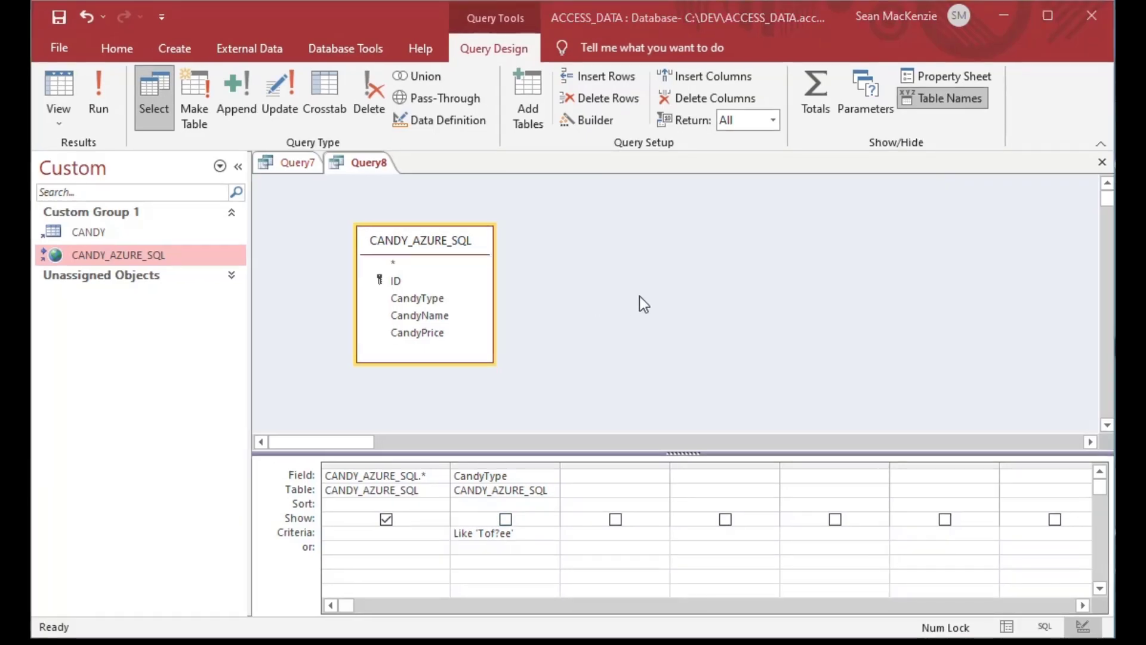
In Query7 on the CANDY table, set the CandyType criterion to Not Like "Tof_ee", show the results and return to the design
{"action": "left_click", "coordinate": [293, 165]}
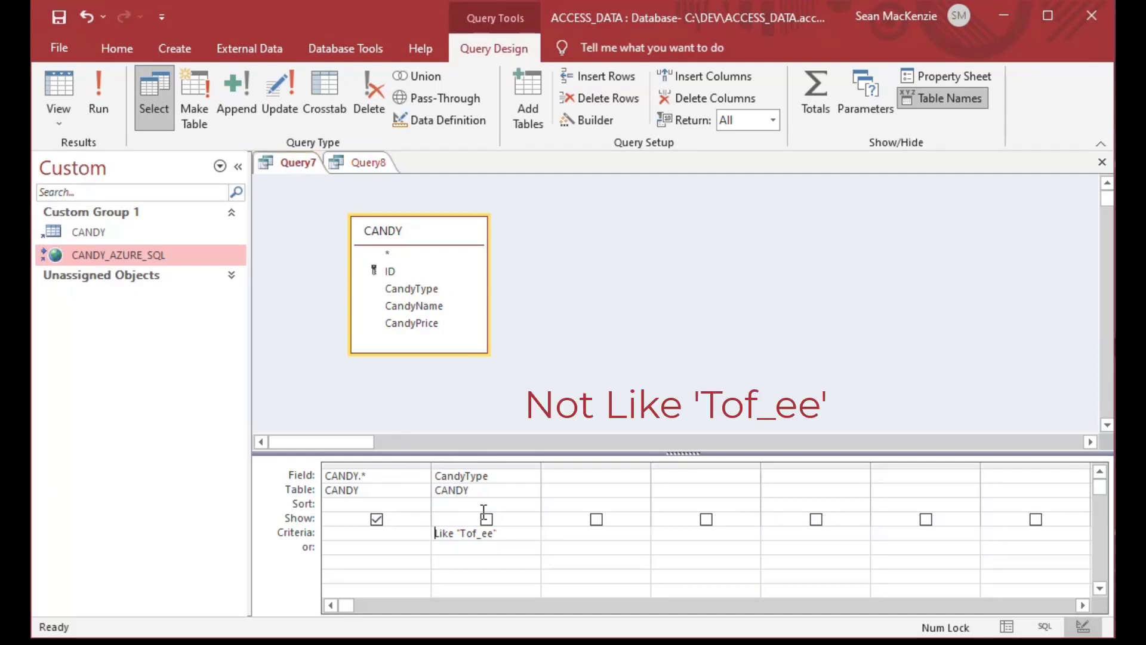
{"action": "type", "text": "Not"}
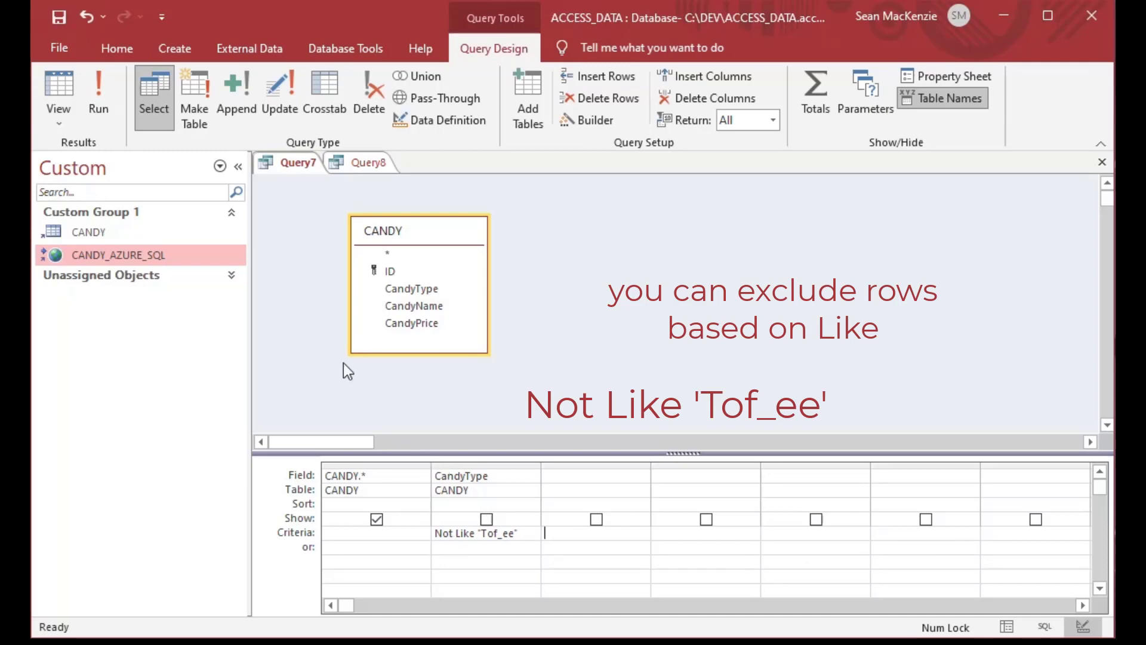
{"action": "left_click", "coordinate": [57, 85]}
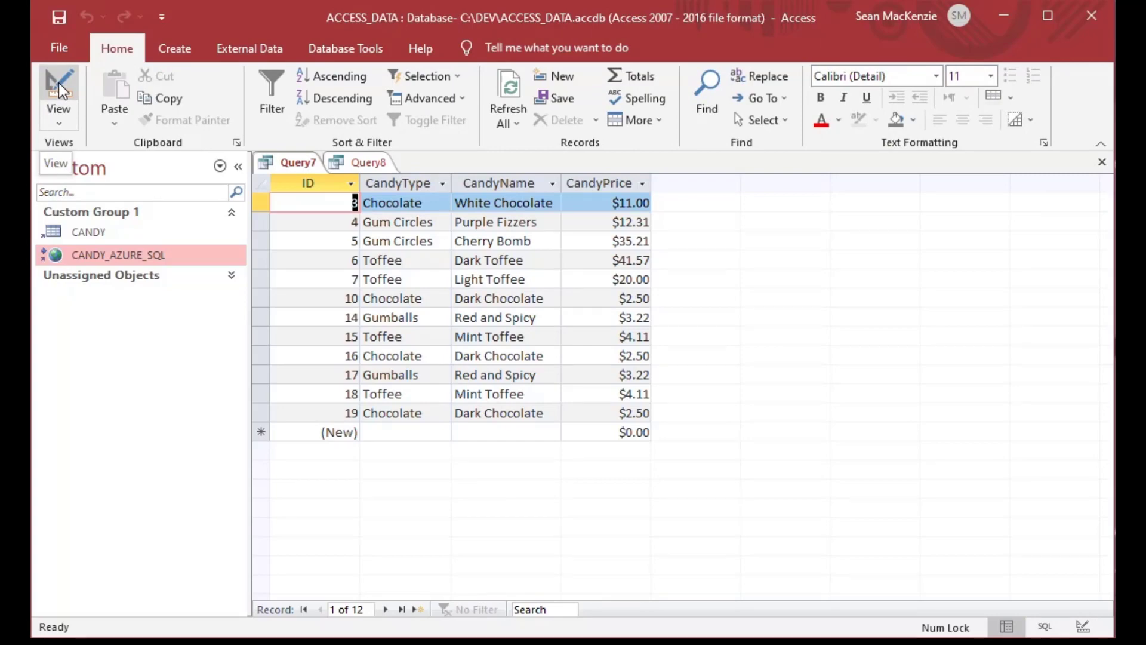
{"action": "left_click", "coordinate": [59, 89]}
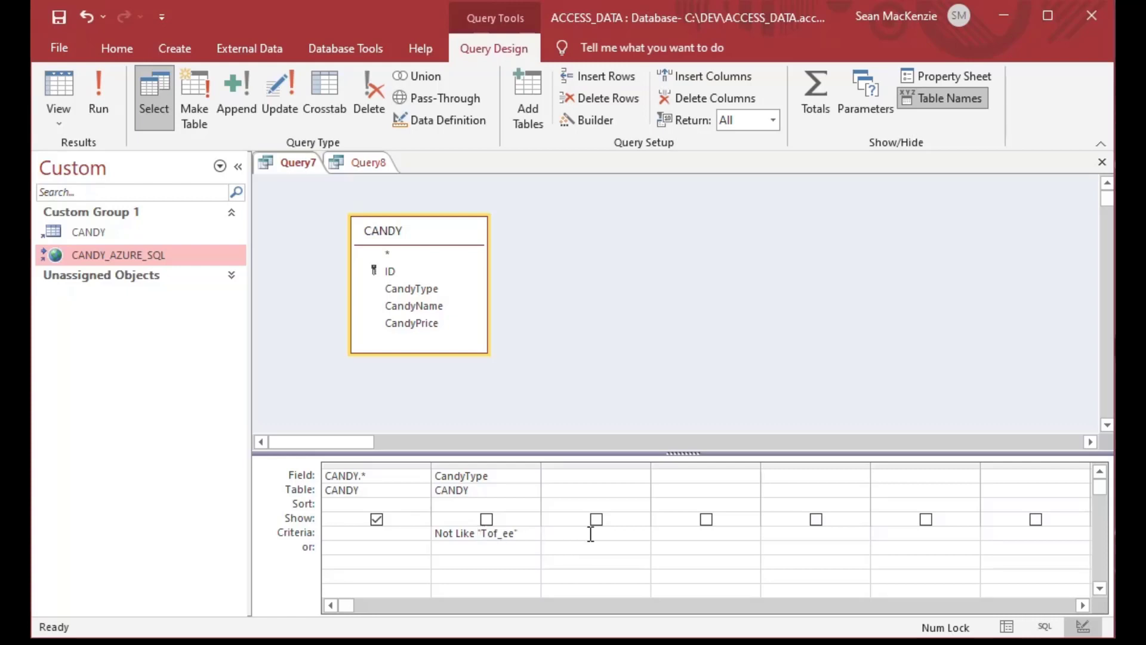
Replace the pattern in Query7's CandyType criterion so it reads Not Like "*off*"
{"action": "key", "text": "Delete"}
{"action": "key", "text": "Delete"}
{"action": "key", "text": "Delete"}
{"action": "key", "text": "Delete"}
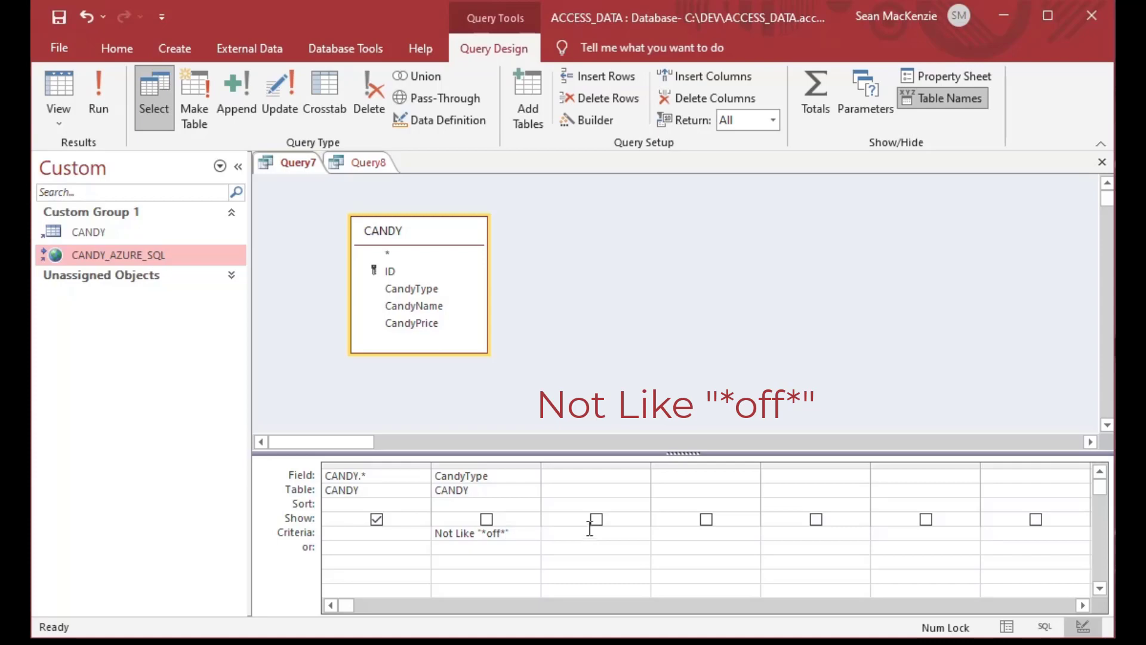
Check the results of Query7 with the Not Like "*off*" criterion and return to the design
{"action": "left_click", "coordinate": [59, 86]}
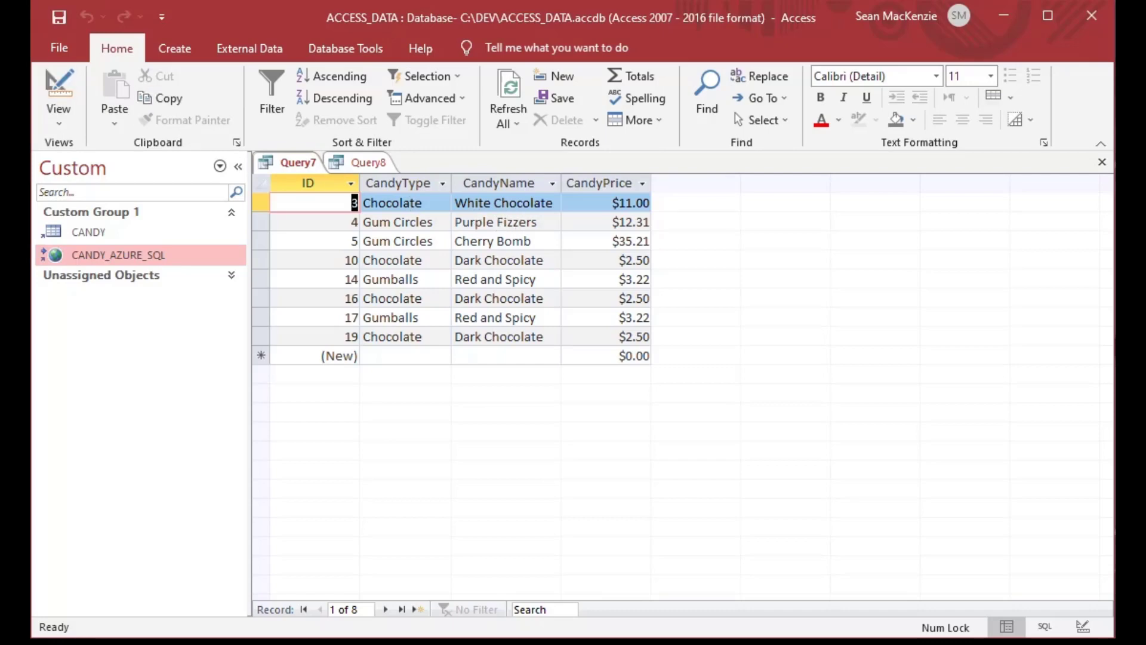
{"action": "left_click", "coordinate": [62, 86]}
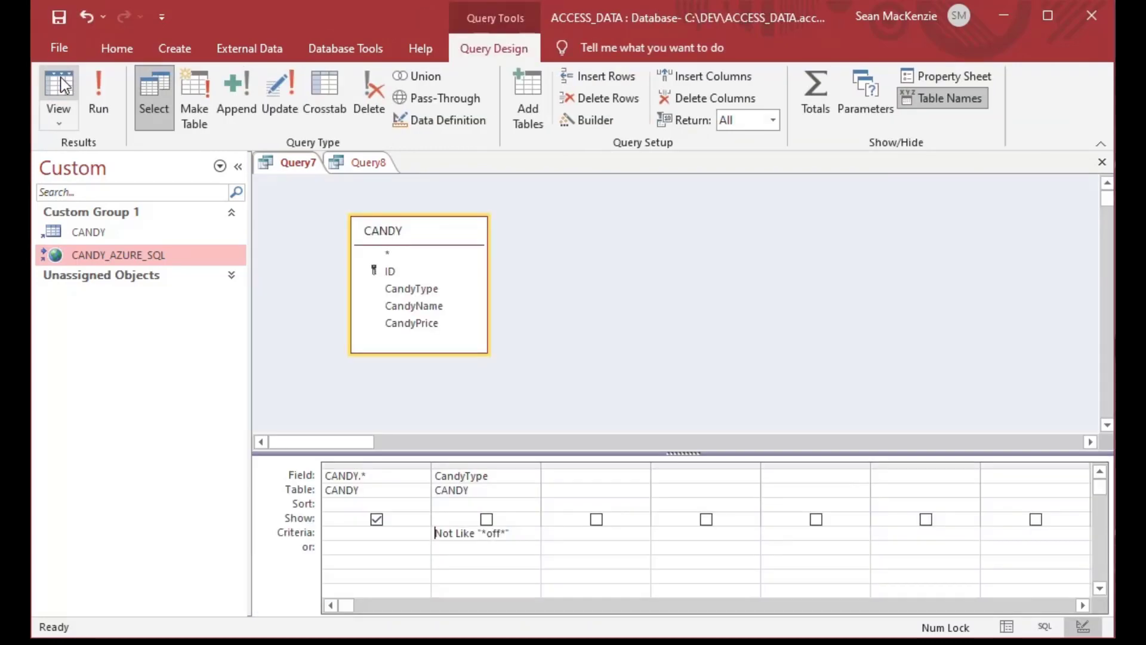
Add the CandyName field to Query7's design grid and exclude it from the displayed columns
{"action": "left_click", "coordinate": [575, 546]}
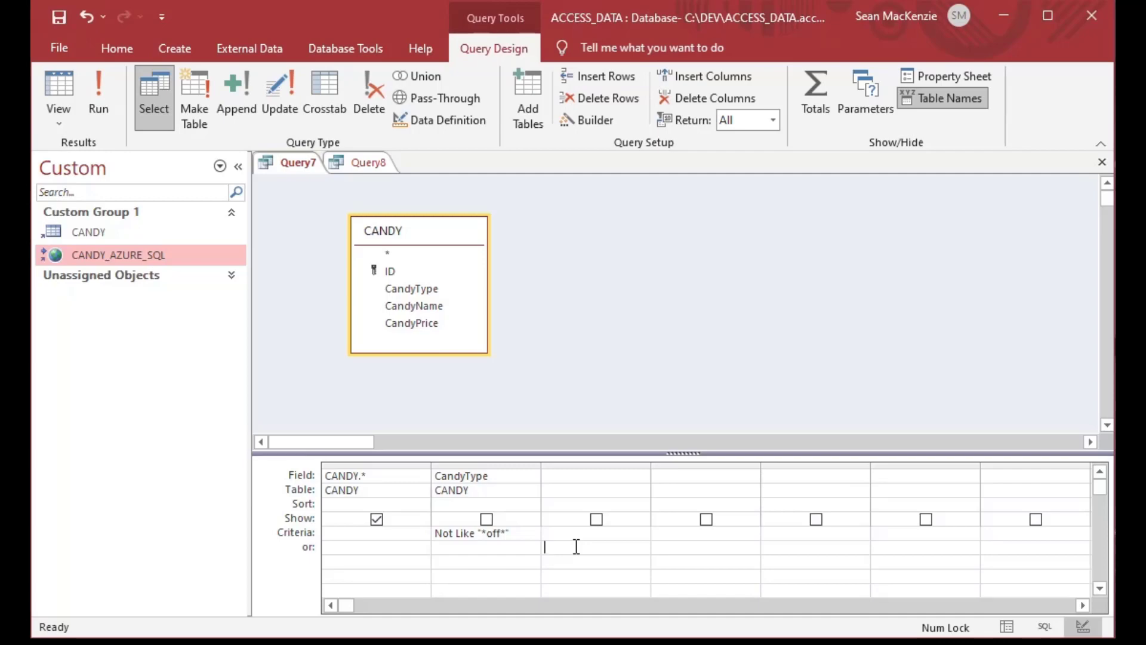
{"action": "key", "text": "Up"}
{"action": "double_click", "coordinate": [413, 306]}
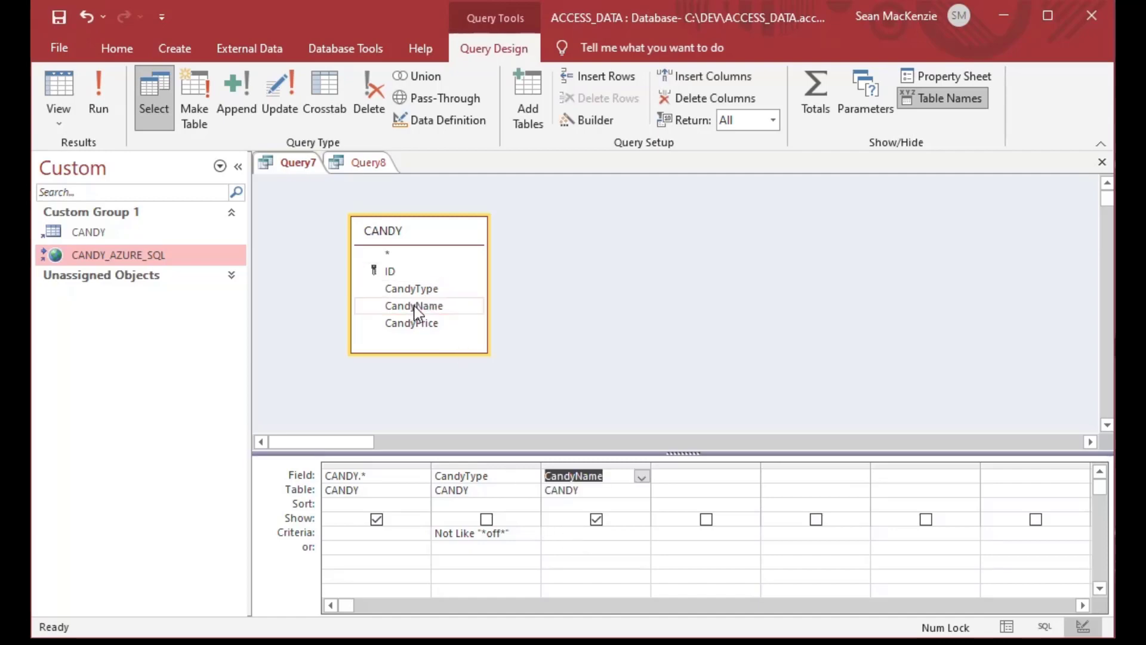
{"action": "left_click", "coordinate": [596, 519]}
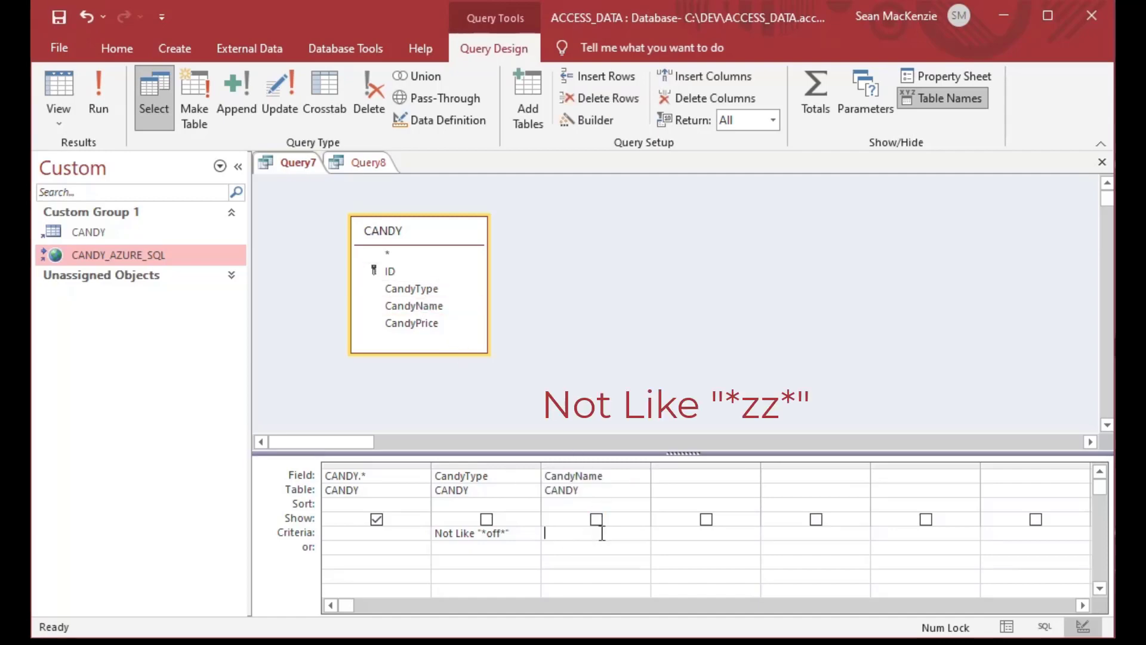
Set the CandyName criterion in Query7 to Not Like "*zz*" and show the query results
{"action": "left_click", "coordinate": [603, 534]}
{"action": "type", "text": "Not Like \""}
{"action": "type", "text": "*zz*\""}
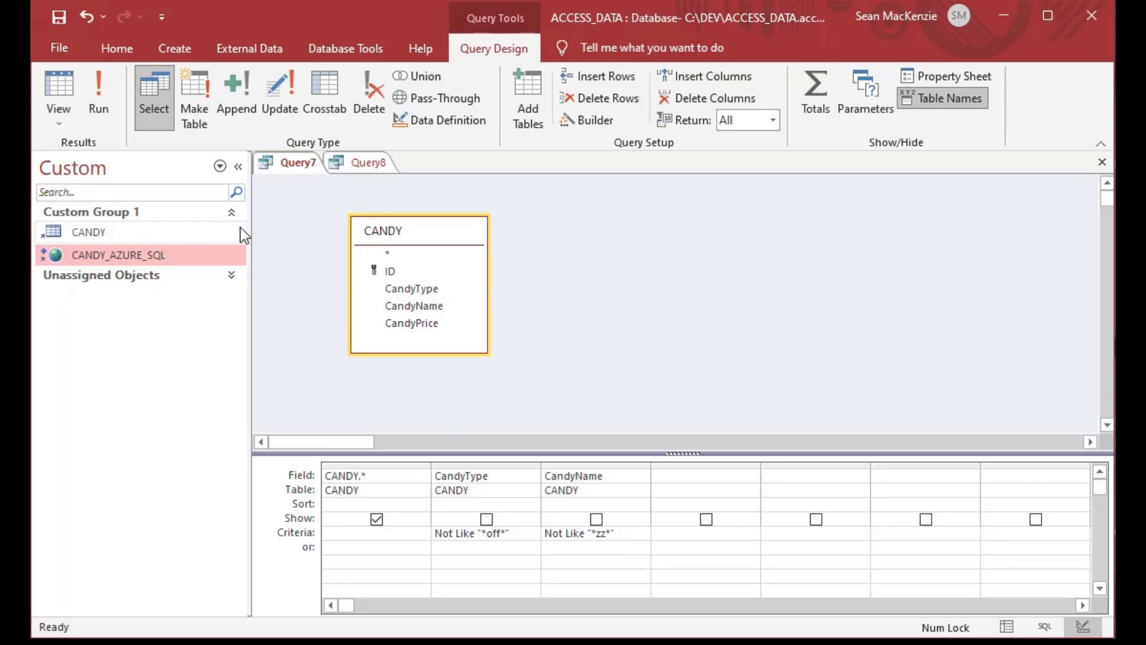
{"action": "left_click", "coordinate": [59, 87]}
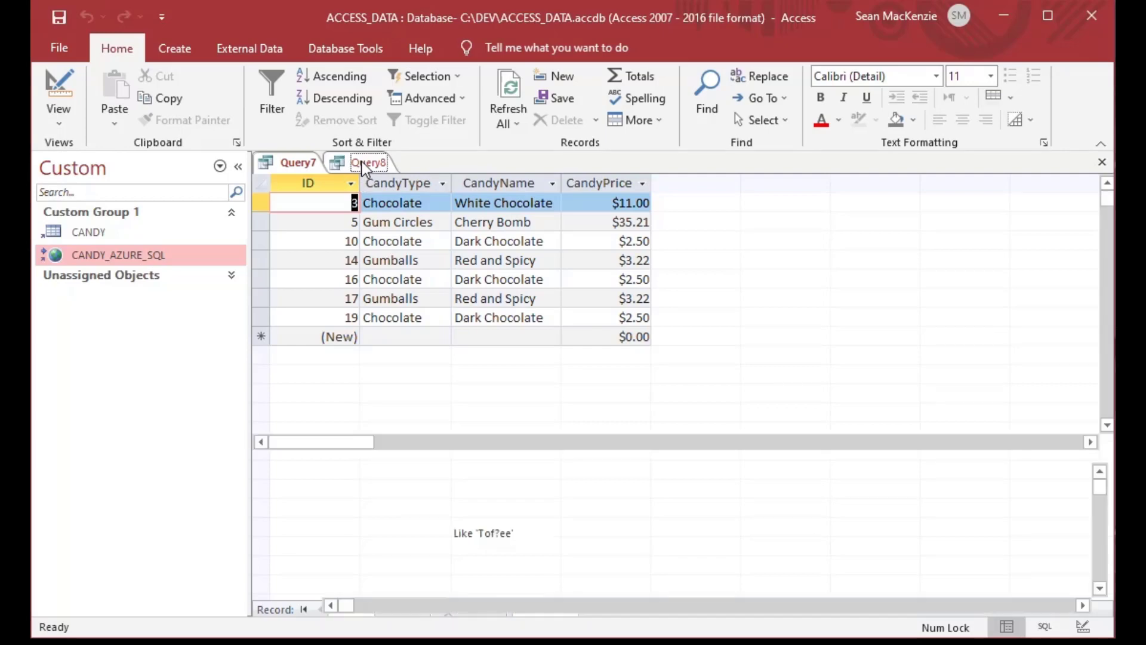
In Query8, change the CandyType criterion to Not Like 'Tof?ee', show the results and return to the design
{"action": "left_click", "coordinate": [362, 167]}
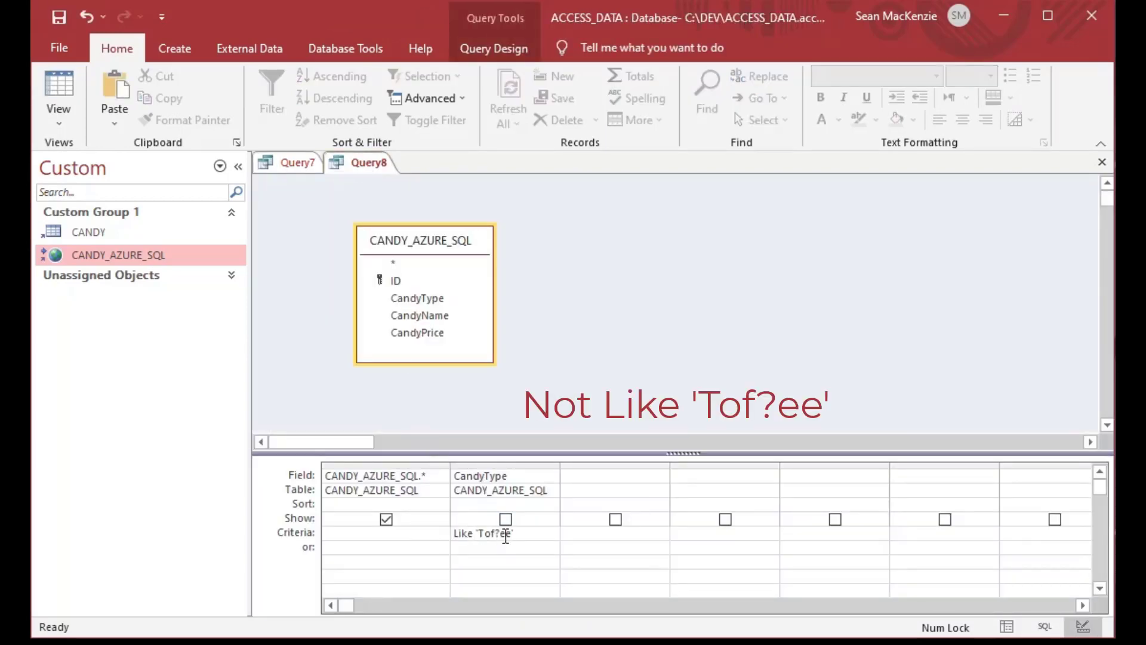
{"action": "type", "text": "Not"}
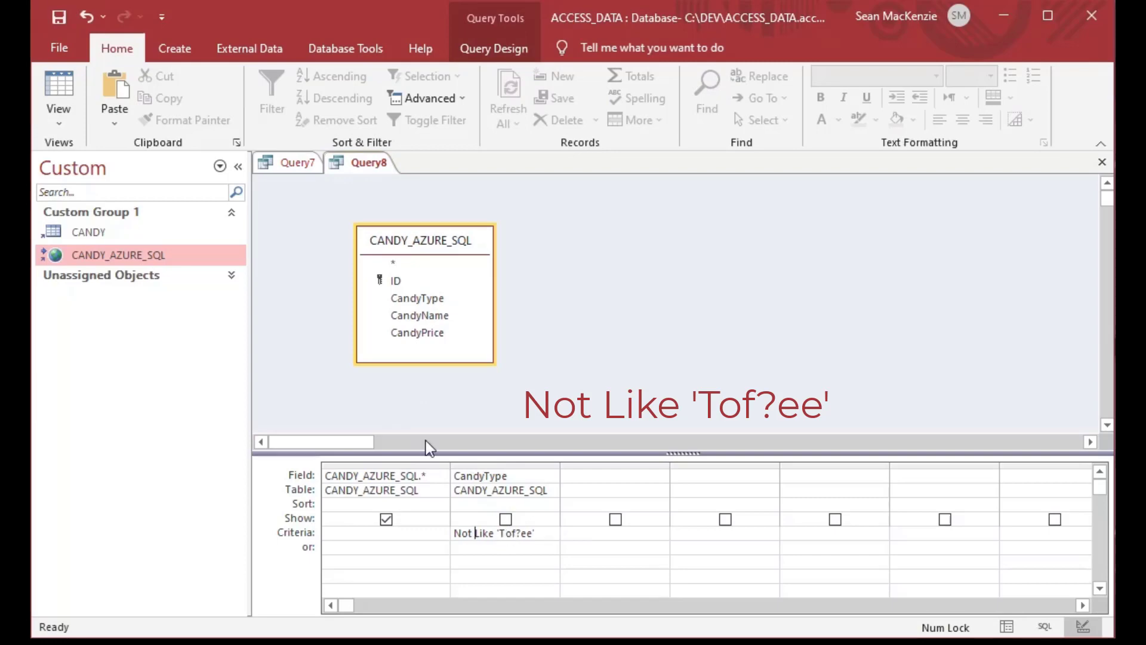
{"action": "left_click", "coordinate": [60, 87]}
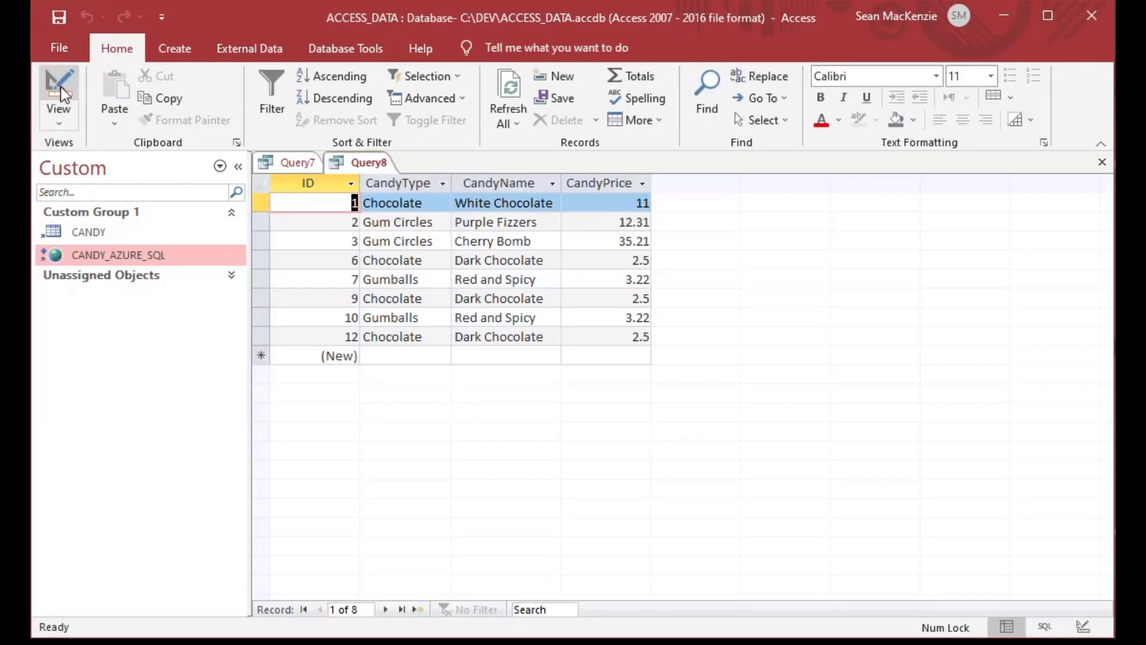
{"action": "left_click", "coordinate": [60, 88]}
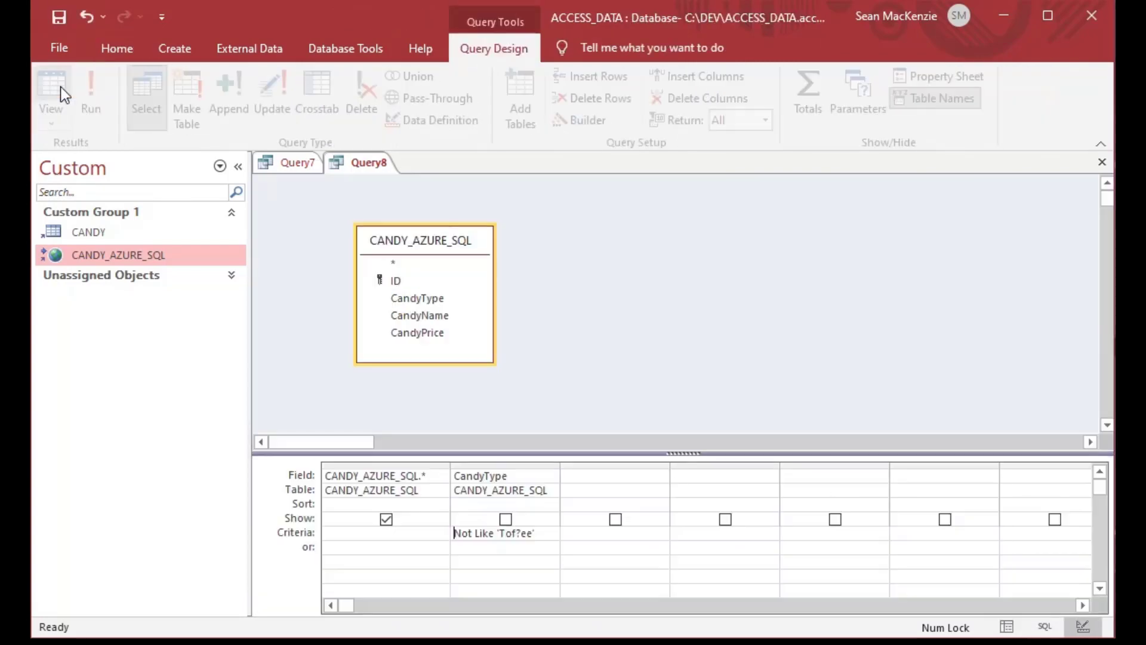
Replace the pattern in Query8's CandyType criterion so it reads Not Like '%off%' and show the results
{"action": "left_click", "coordinate": [523, 533]}
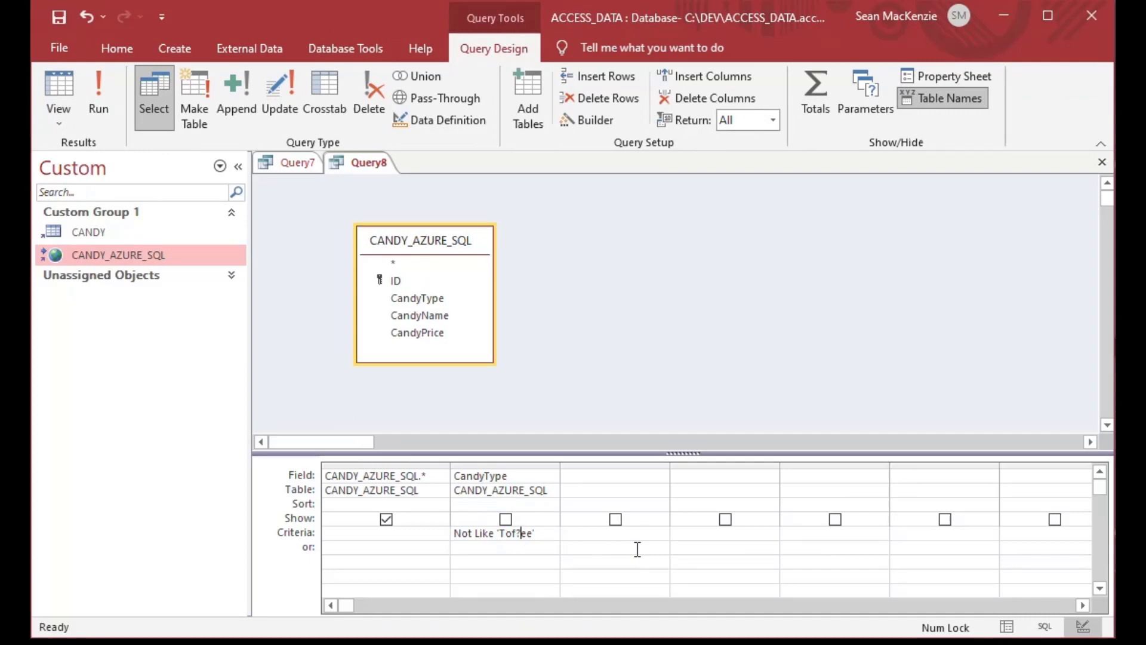
{"action": "key", "text": "BackSpace"}
{"action": "key", "text": "Delete"}
{"action": "key", "text": "Delete"}
{"action": "key", "text": "Delete"}
{"action": "key", "text": "Delete"}
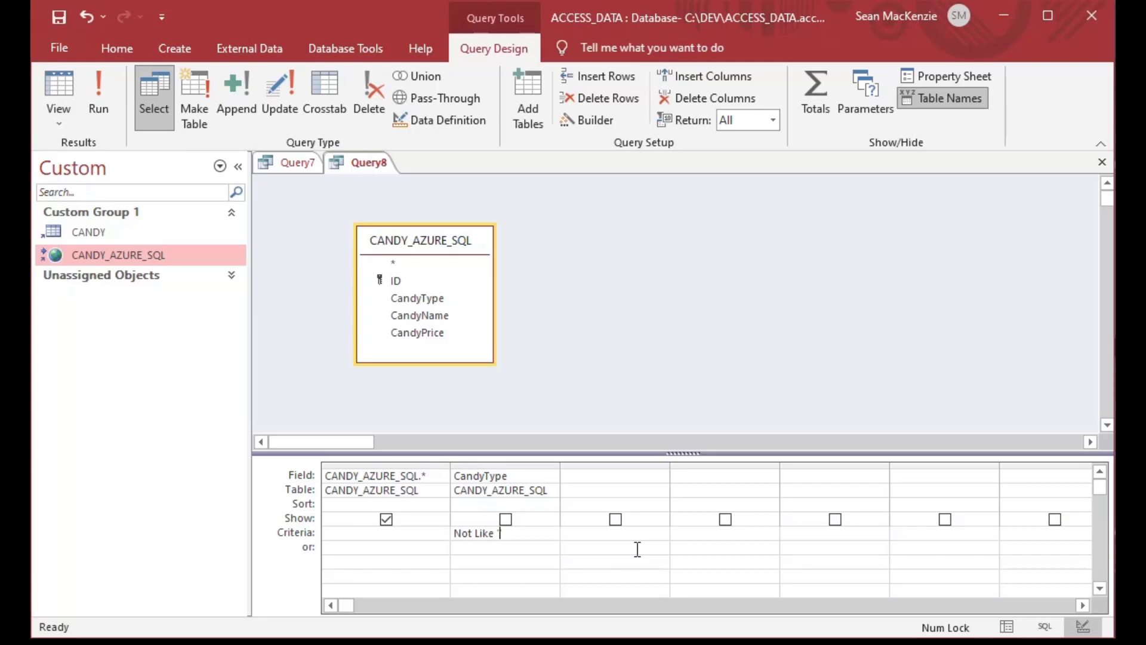
{"action": "type", "text": "%of"}
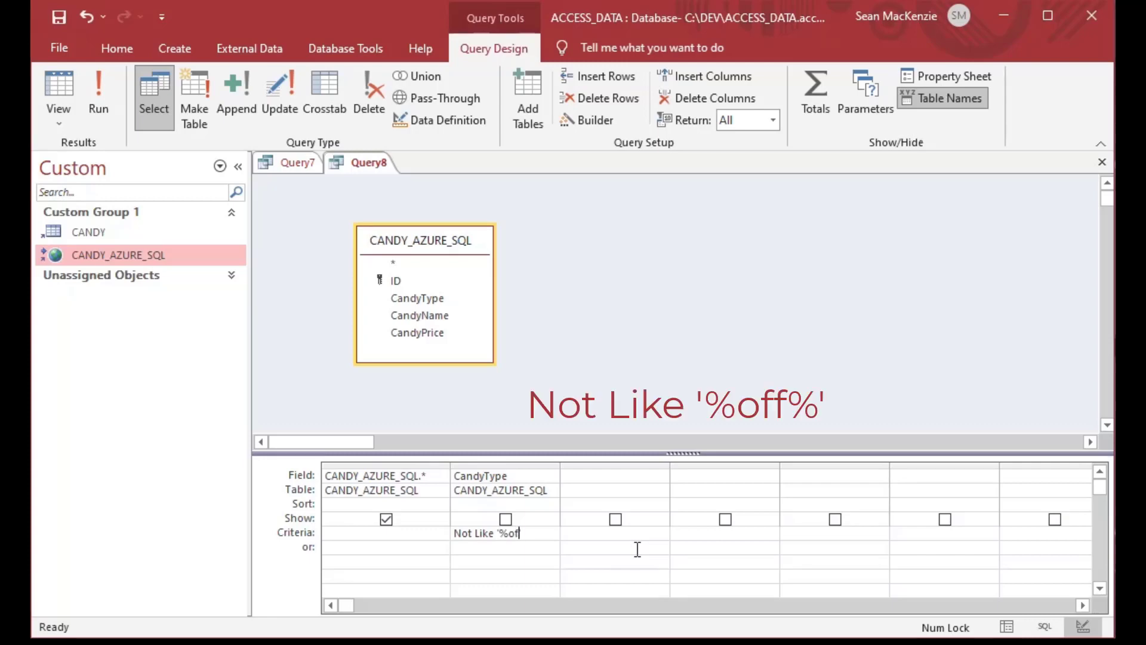
{"action": "type", "text": "f%"}
{"action": "left_click", "coordinate": [48, 90]}
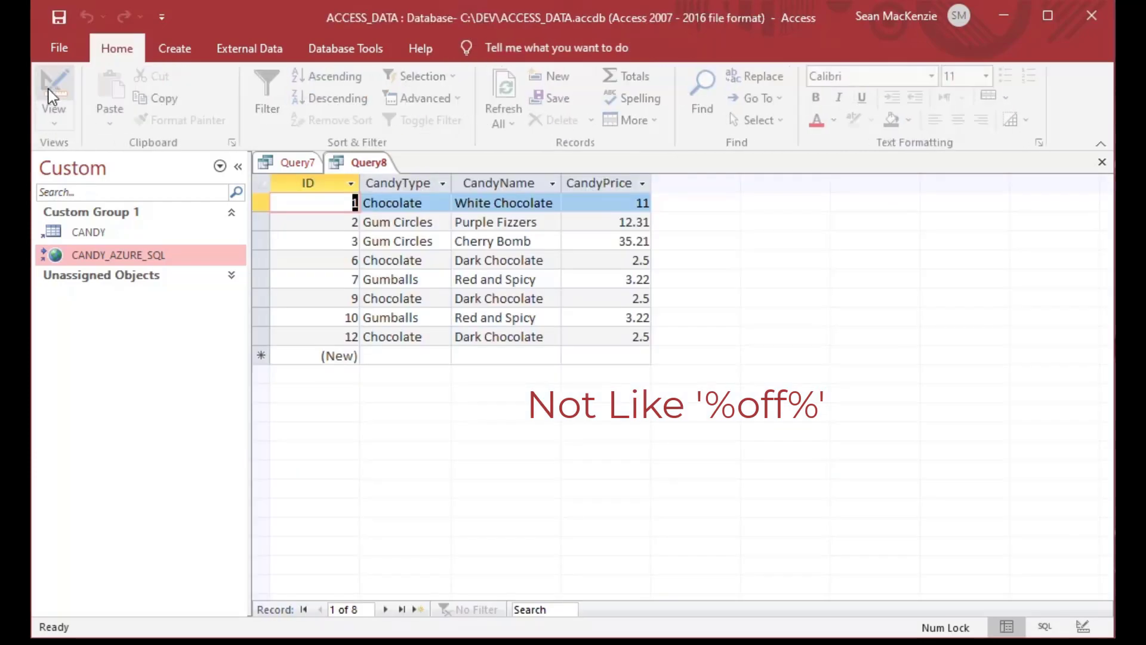